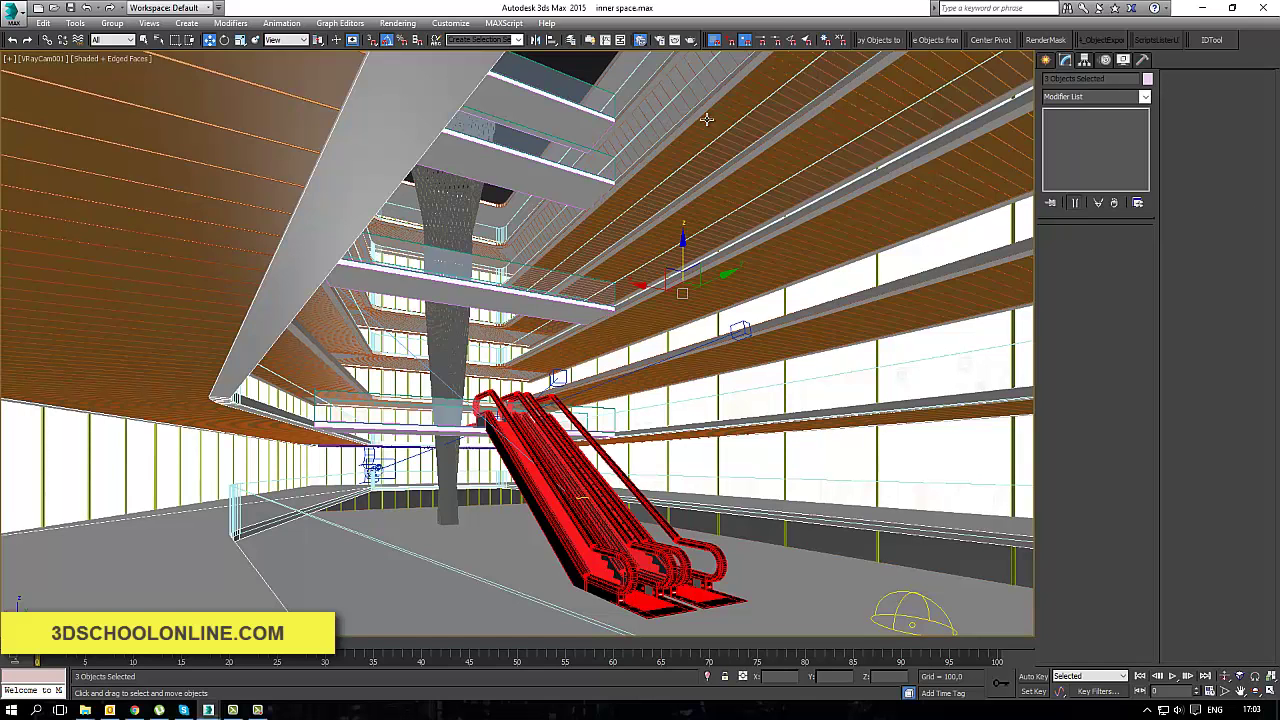
# Step: Isolate the three selected wall objects and add a new VRayLightMtl in a maximized Slate Material Editor
pyautogui.hotkey('alt', 'q')
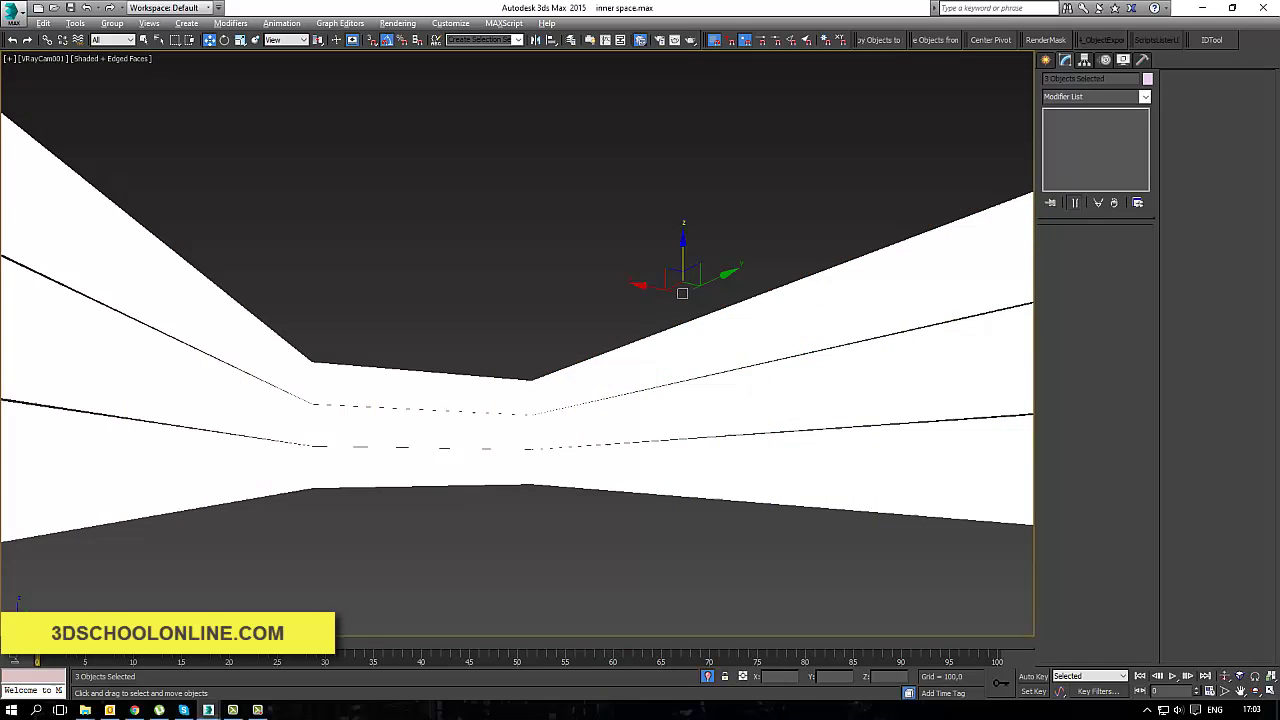
pyautogui.moveTo(1279, 76); pyautogui.dragTo(351, 109)
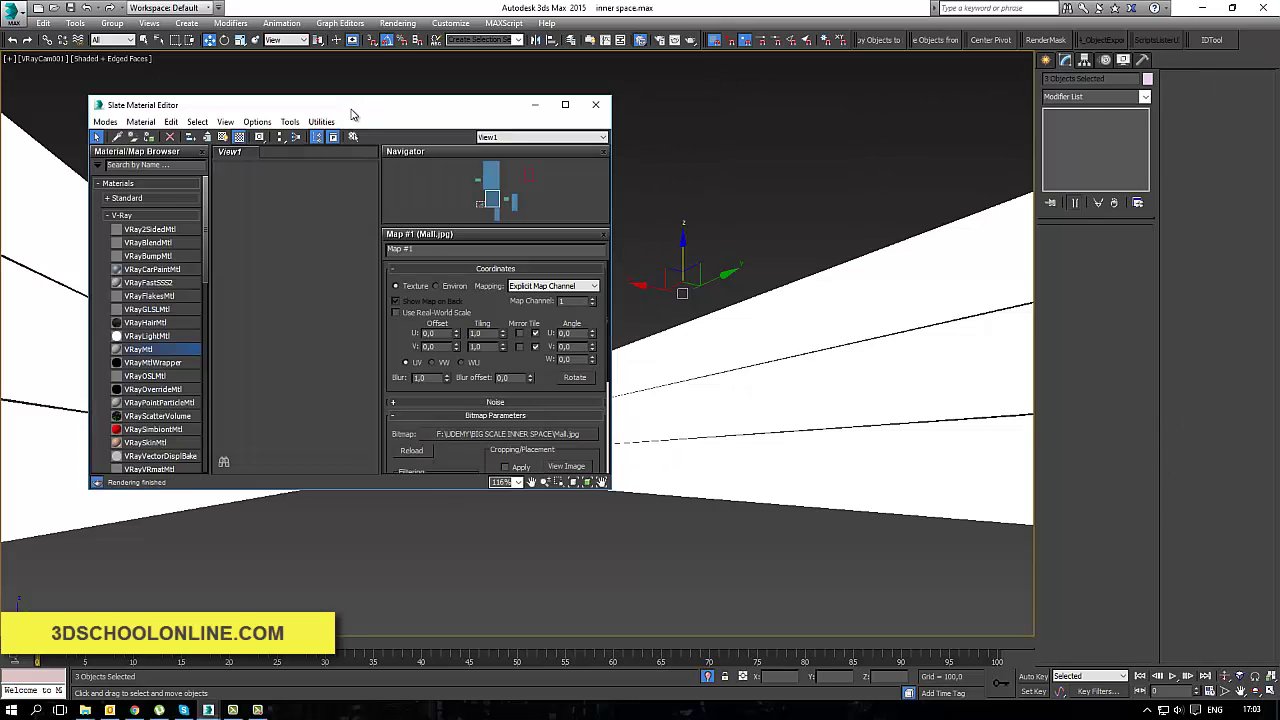
pyautogui.click(565, 104)
pyautogui.moveTo(50, 238); pyautogui.dragTo(560, 274)
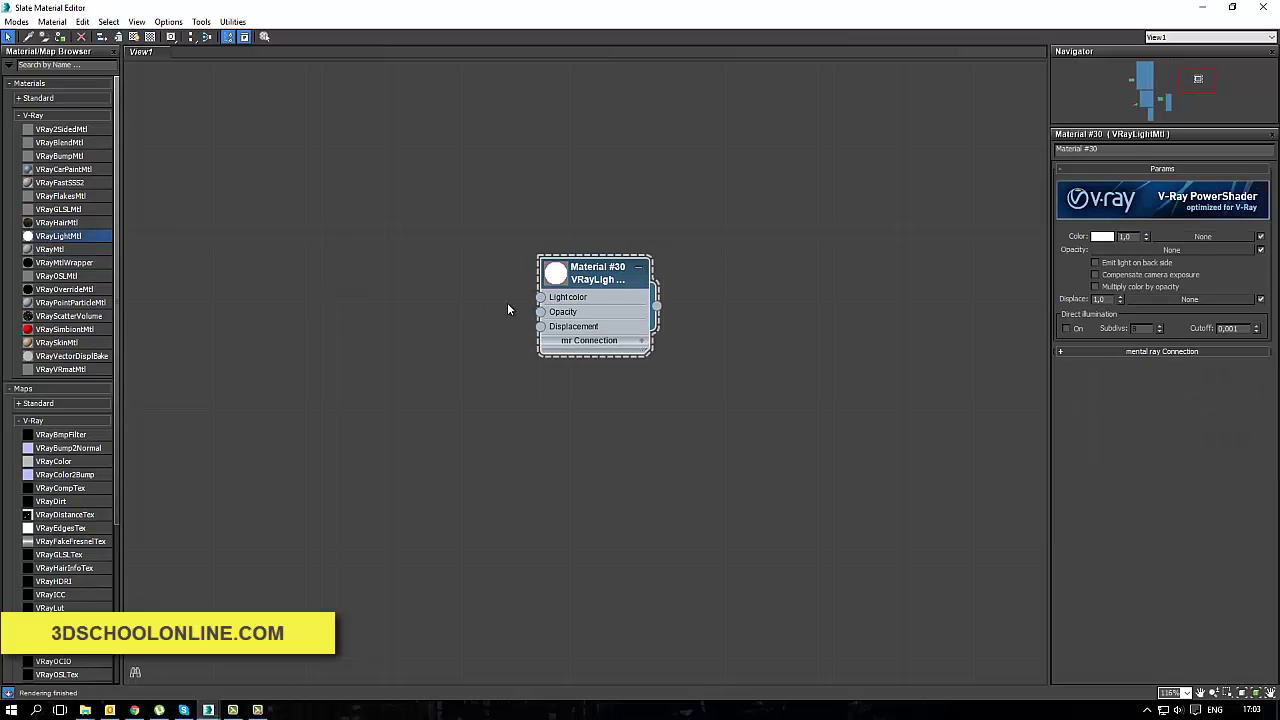
# Step: Load Mall.jpg as a Bitmap into the VRayLightMtl's color map and place the bitmap node beside the material
pyautogui.click(1203, 236)
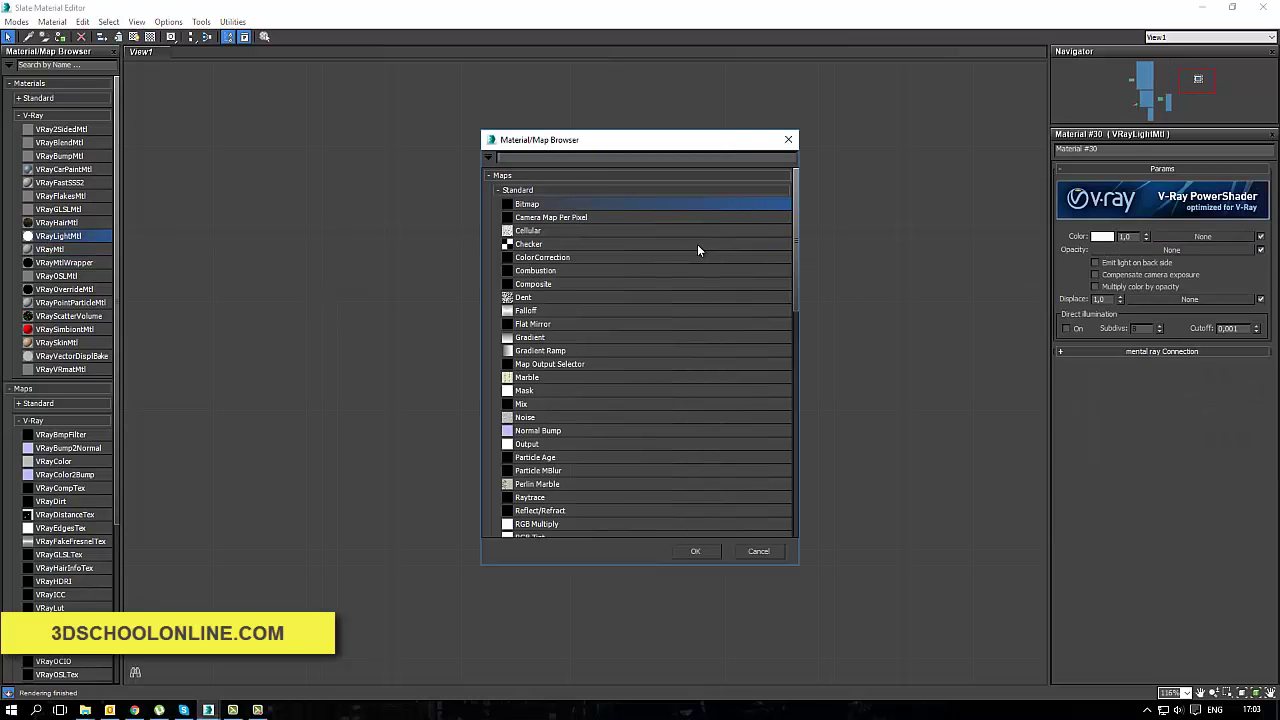
pyautogui.doubleClick(568, 205)
pyautogui.doubleClick(676, 135)
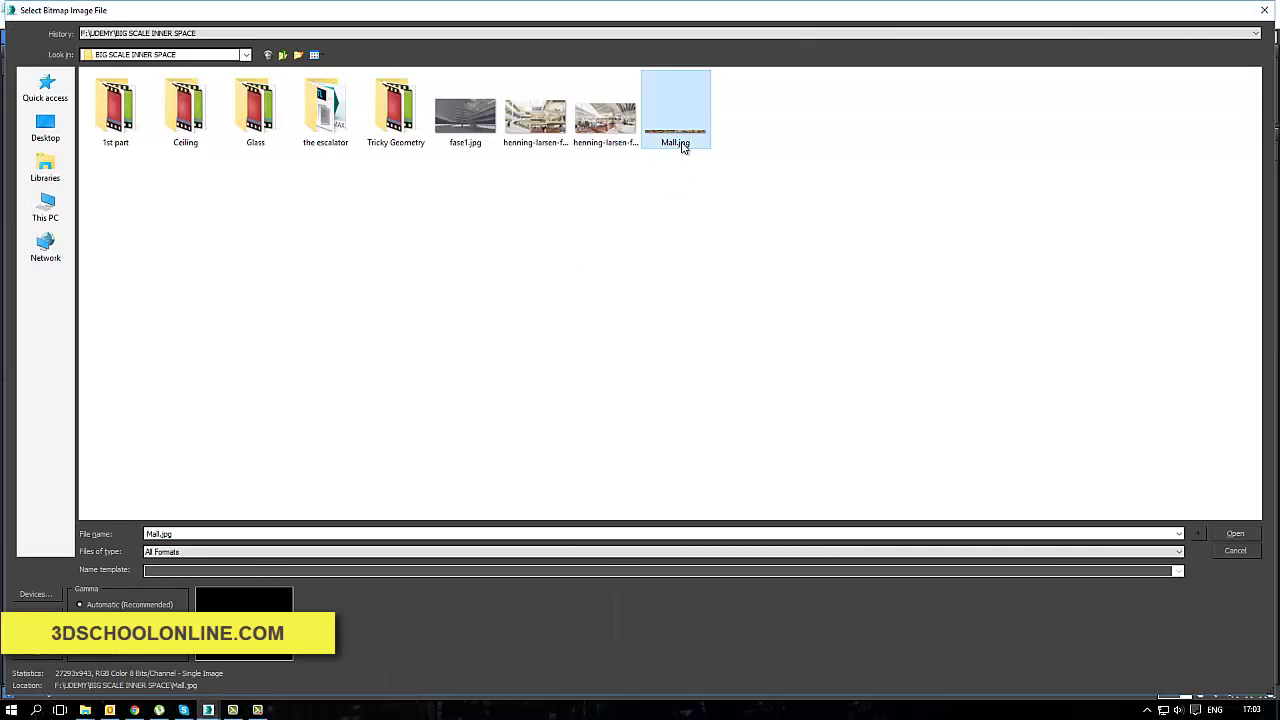
pyautogui.moveTo(359, 292); pyautogui.dragTo(312, 215)
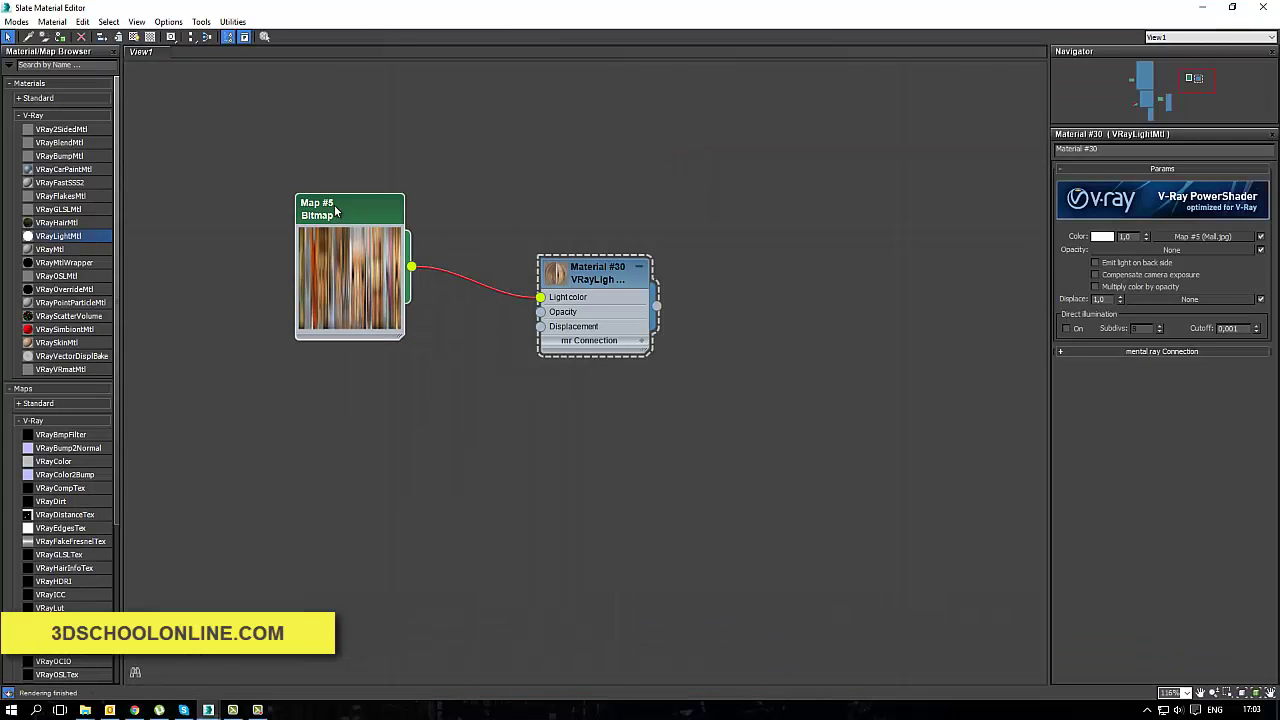
# Step: Examine the shopfront image of the Mall.jpg bitmap at a larger zoom
pyautogui.doubleClick(388, 215)
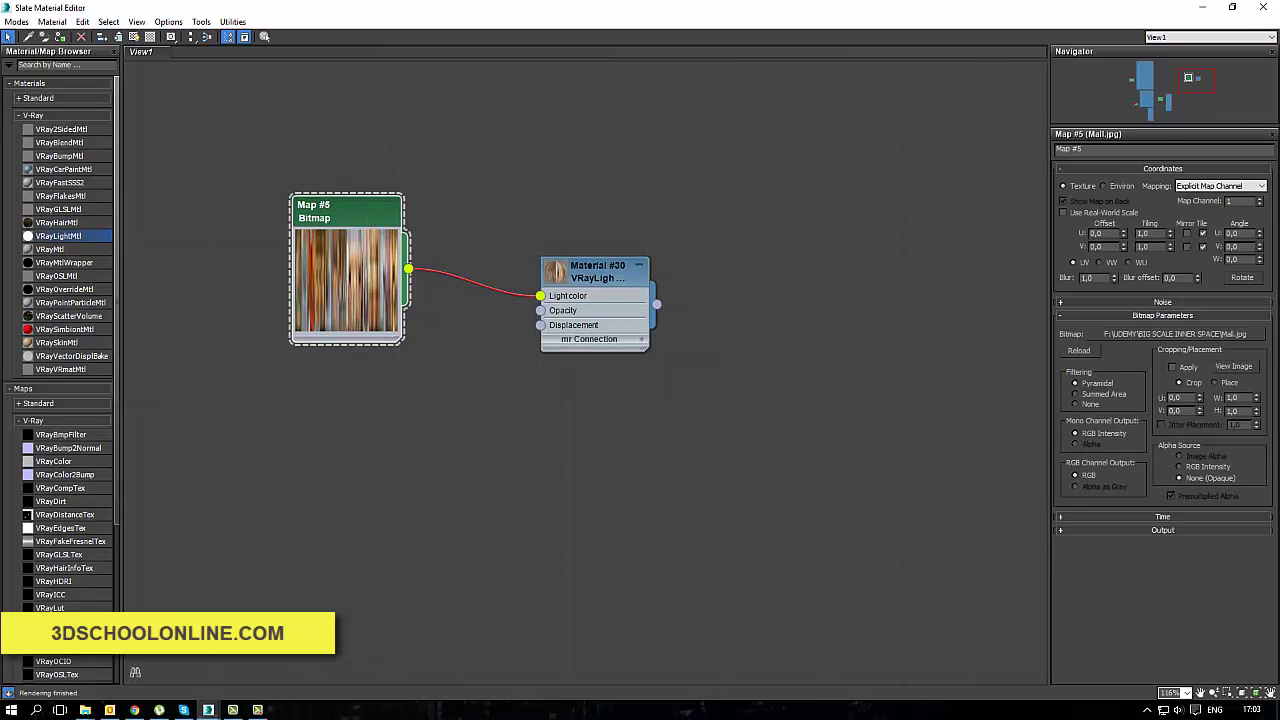
pyautogui.click(1233, 366)
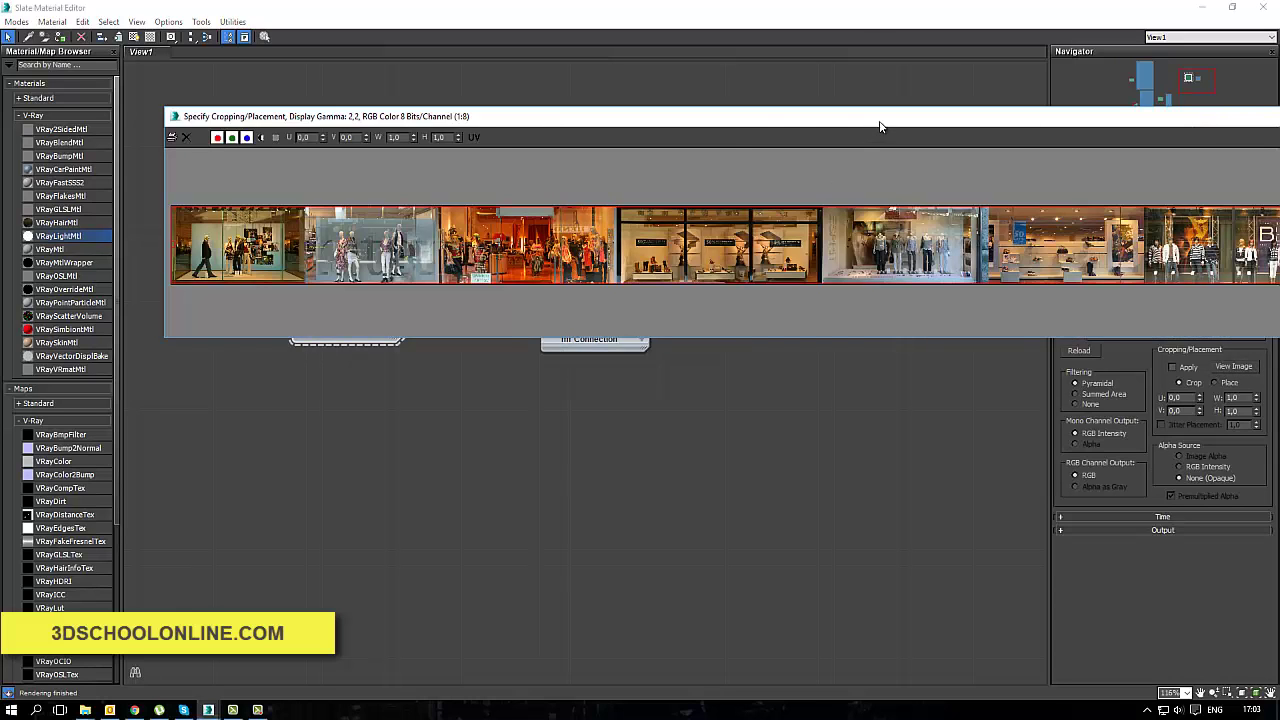
pyautogui.moveTo(880, 122); pyautogui.dragTo(485, 147)
pyautogui.scroll(1, 626, 287)
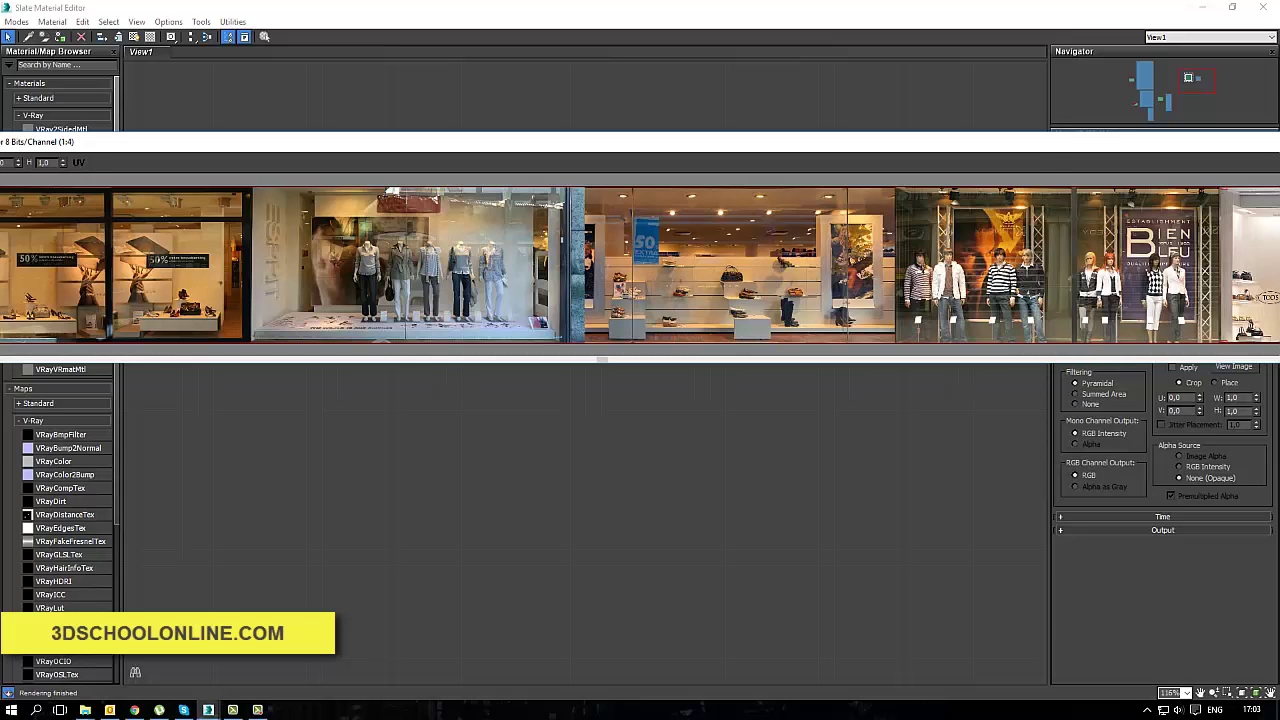
pyautogui.hotkey('alt', 'F4')
# Step: Set the VRayLightMtl's color multiplier to 2,0 and restore the material editor to a smaller window
pyautogui.click(589, 271)
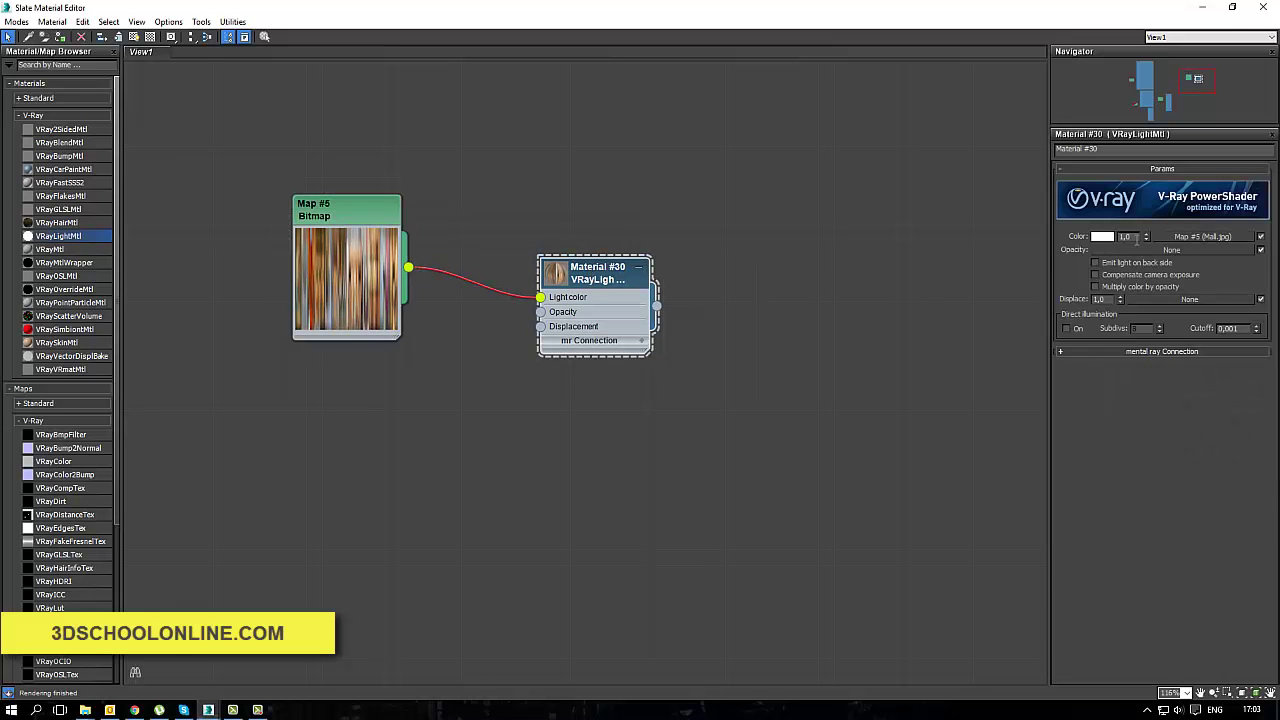
pyautogui.press('Tab')
pyautogui.moveTo(617, 278); pyautogui.dragTo(617, 232)
pyautogui.doubleClick(686, 22)
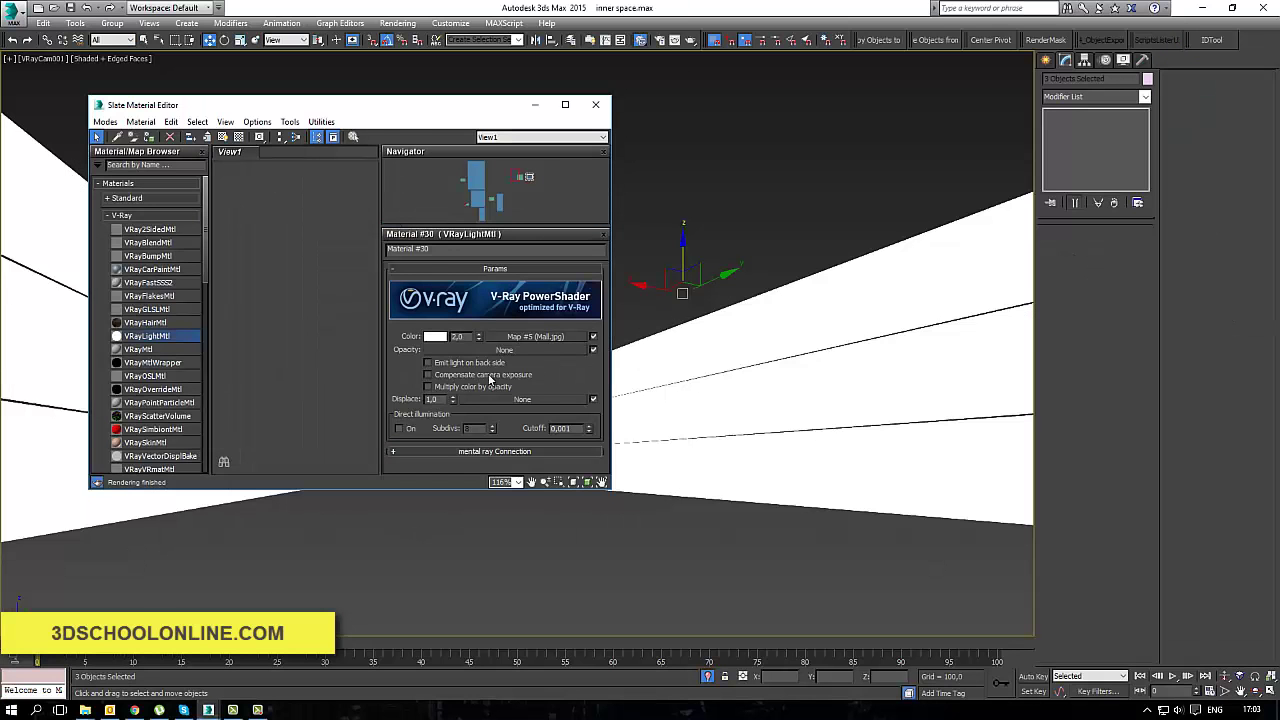
# Step: Add a VRayMtl below the light material and connect the Mall.jpg bitmap to its diffuse map
pyautogui.moveTo(334, 394); pyautogui.dragTo(189, 340, button='middle')
pyautogui.moveTo(372, 365); pyautogui.dragTo(280, 329, button='middle')
pyautogui.scroll(-3, 303, 329)
pyautogui.moveTo(370, 361); pyautogui.dragTo(318, 332, button='middle')
pyautogui.moveTo(216, 348); pyautogui.dragTo(240, 304, button='middle')
pyautogui.scroll(-1, 290, 318)
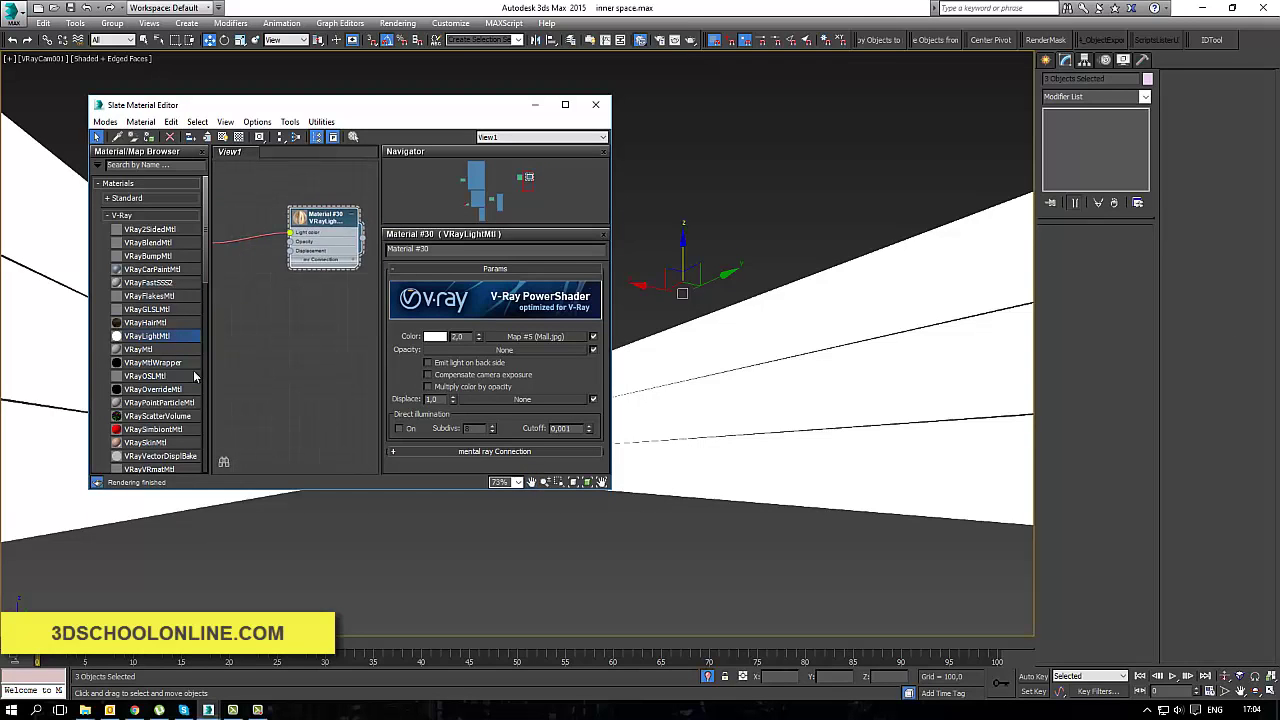
pyautogui.moveTo(143, 349); pyautogui.dragTo(275, 392)
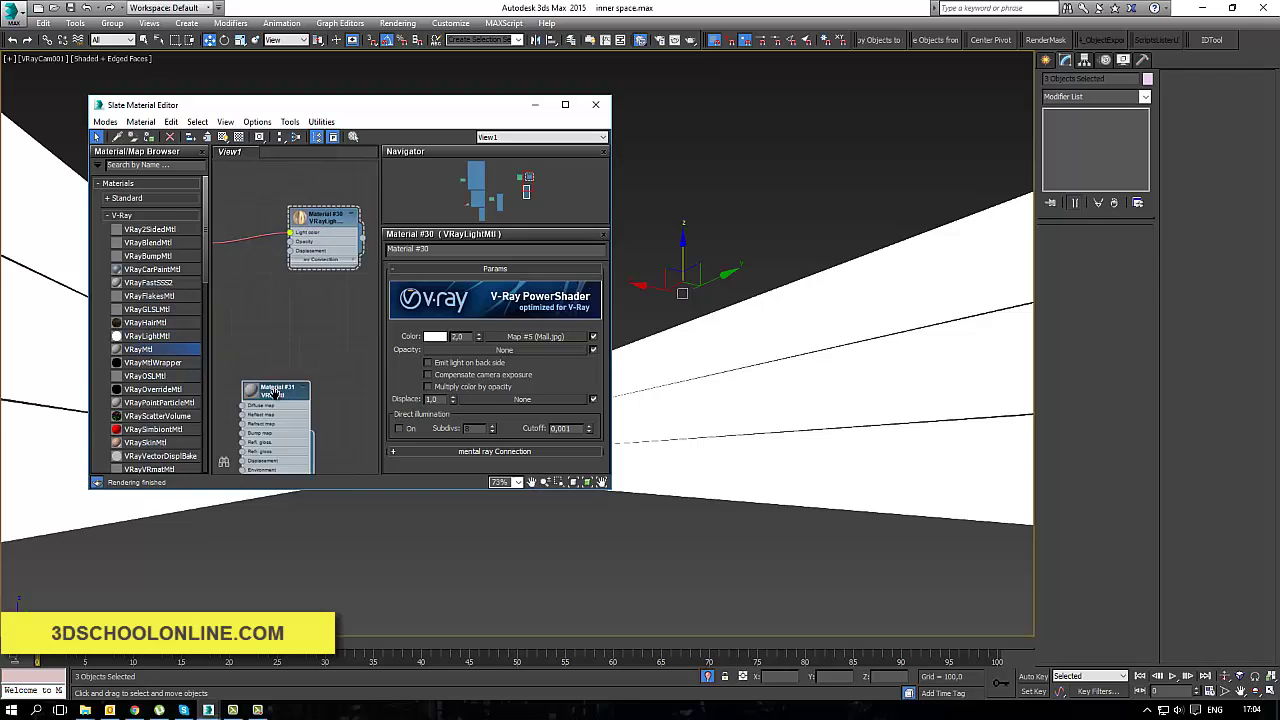
pyautogui.moveTo(275, 392); pyautogui.dragTo(318, 333, button='middle')
pyautogui.moveTo(260, 170); pyautogui.dragTo(298, 342)
pyautogui.doubleClick(308, 328)
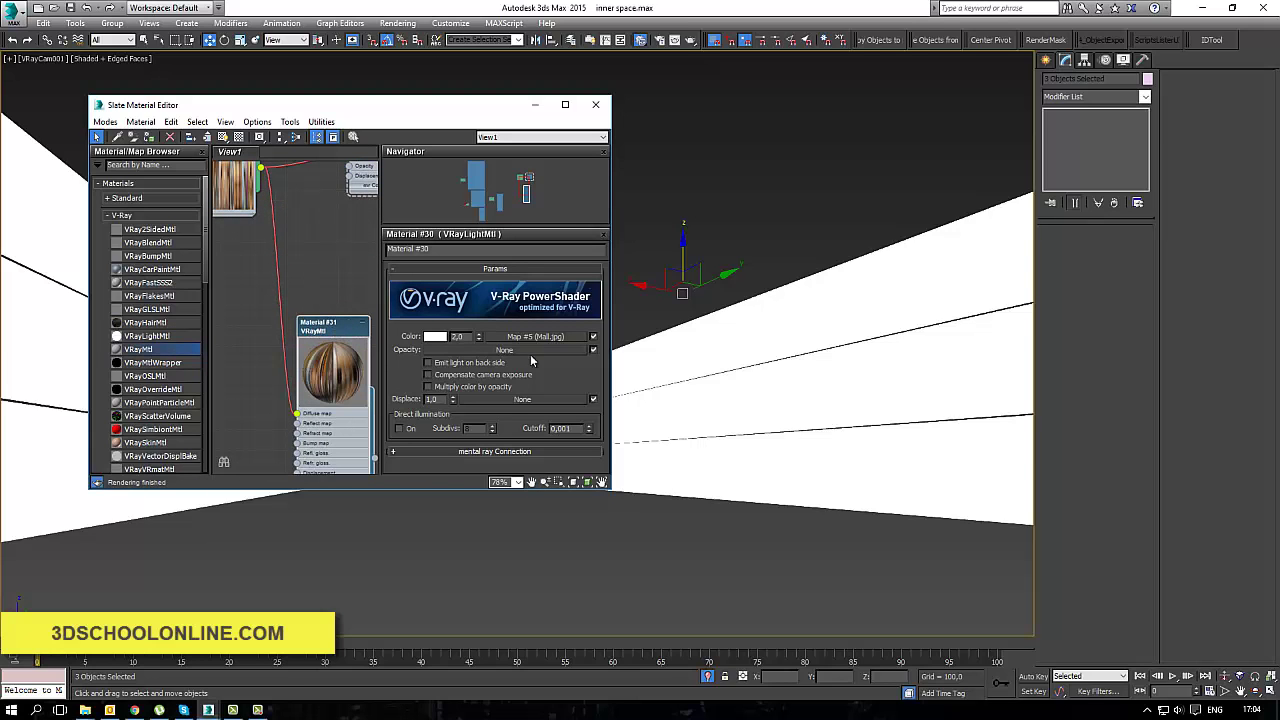
# Step: Assign the new VRayMtl to the upper, middle and lower wall strips and show its texture in the viewport
pyautogui.click(773, 324)
pyautogui.click(150, 137)
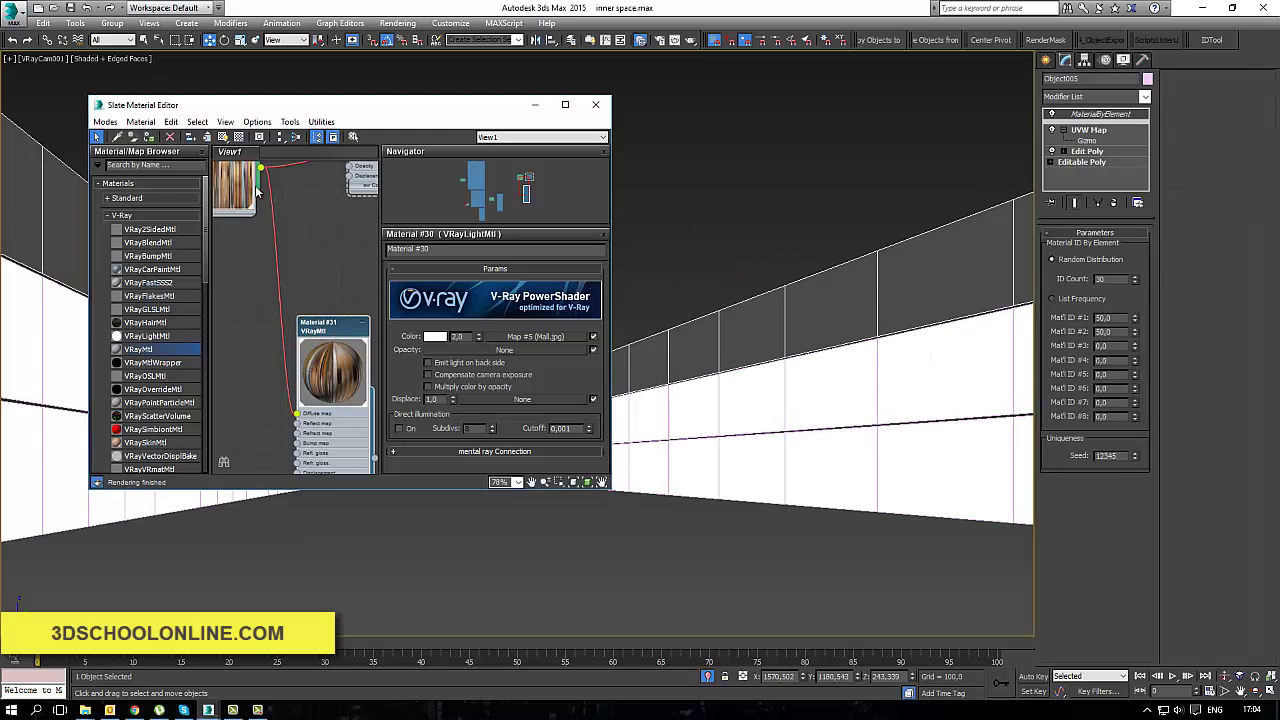
pyautogui.click(222, 137)
pyautogui.click(771, 399)
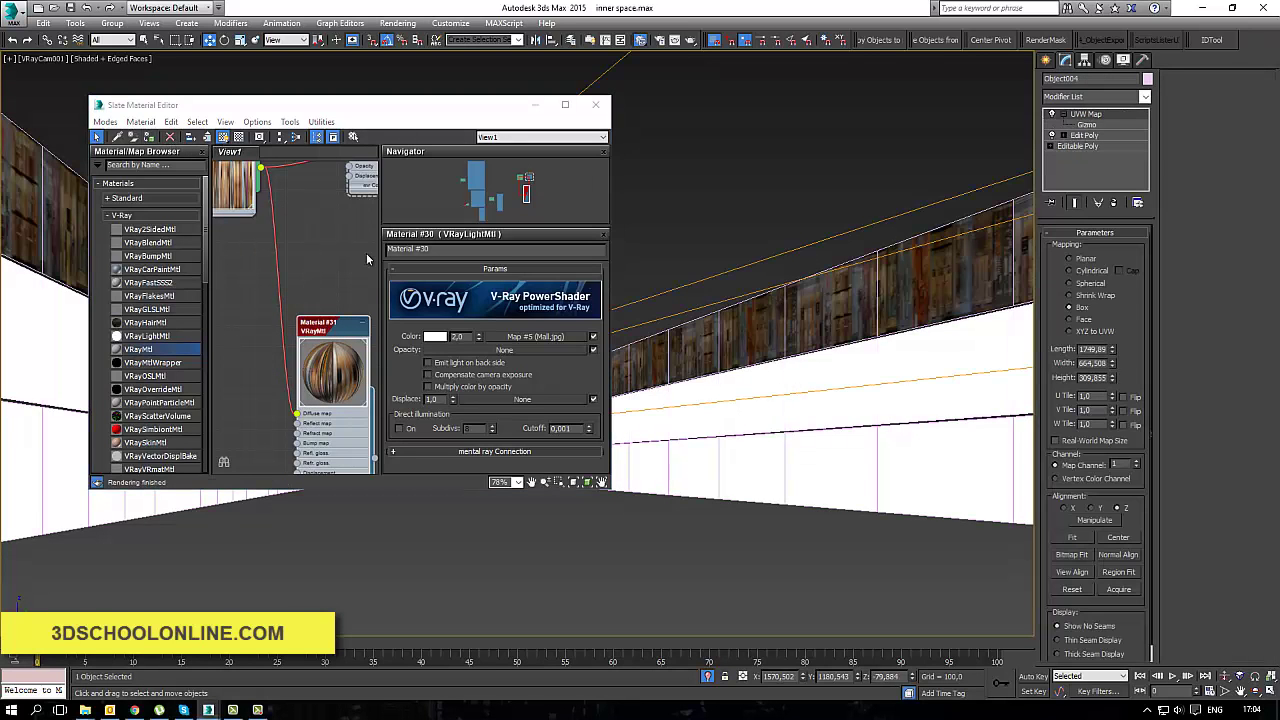
pyautogui.click(148, 137)
pyautogui.click(768, 477)
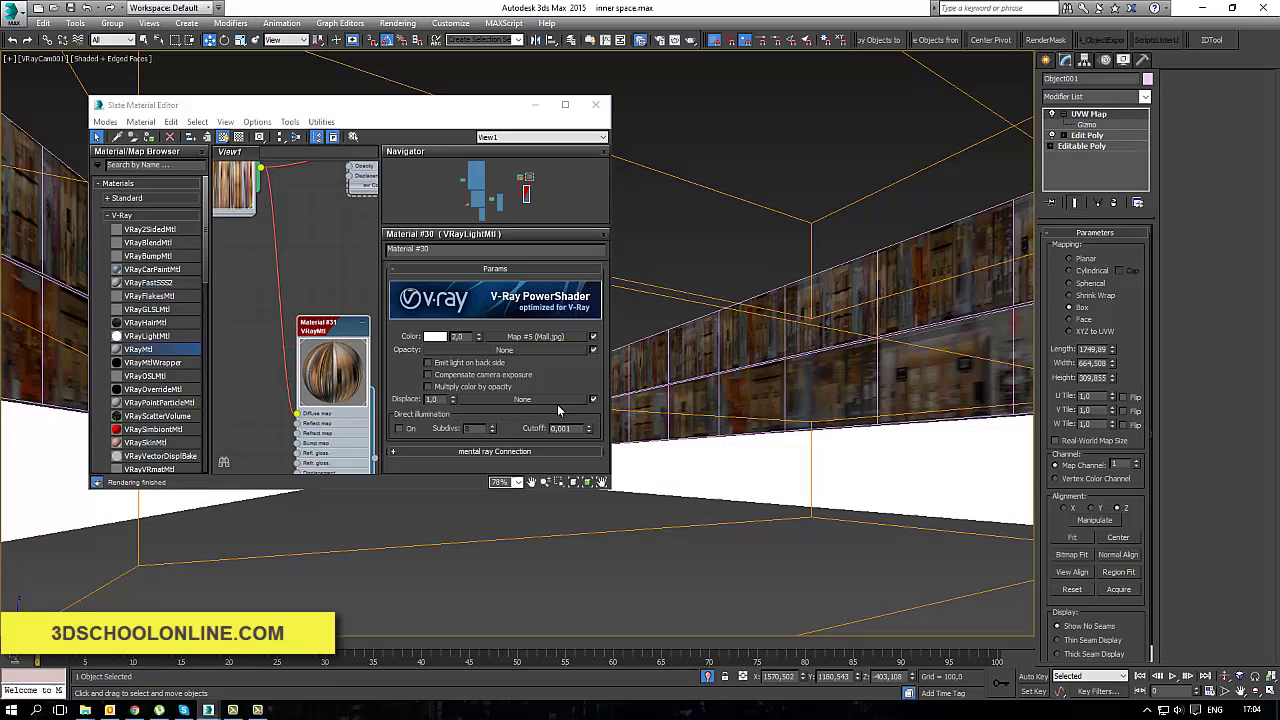
pyautogui.click(148, 137)
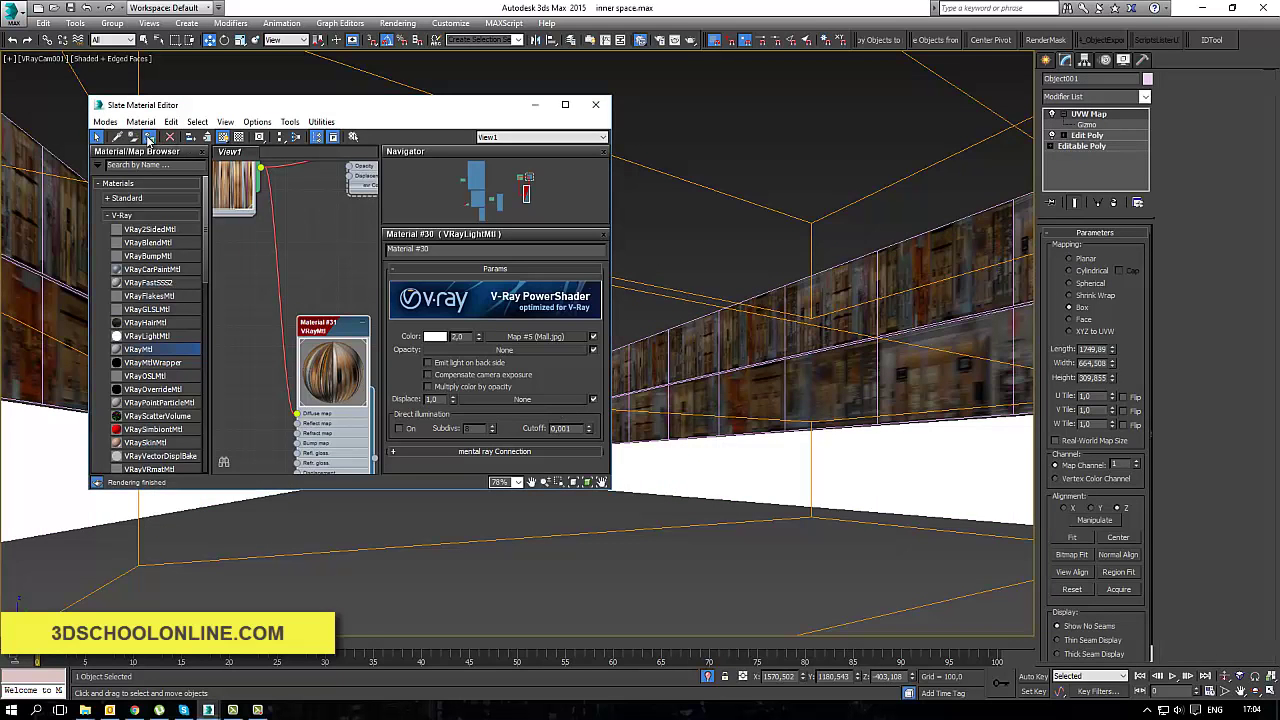
pyautogui.click(737, 573)
# Step: Rotate the UVW Map gizmo of the middle wall strip about the vertical axis to shift its shopfronts
pyautogui.click(763, 479)
pyautogui.click(889, 395)
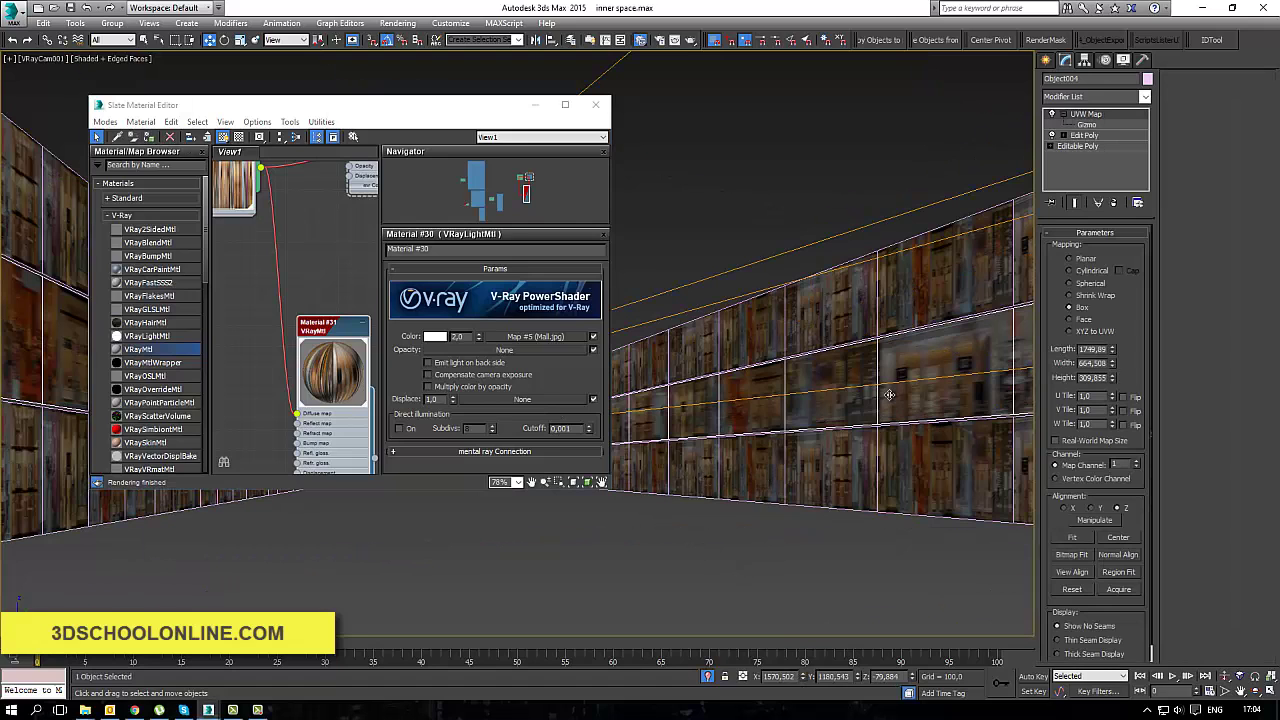
pyautogui.click(1085, 125)
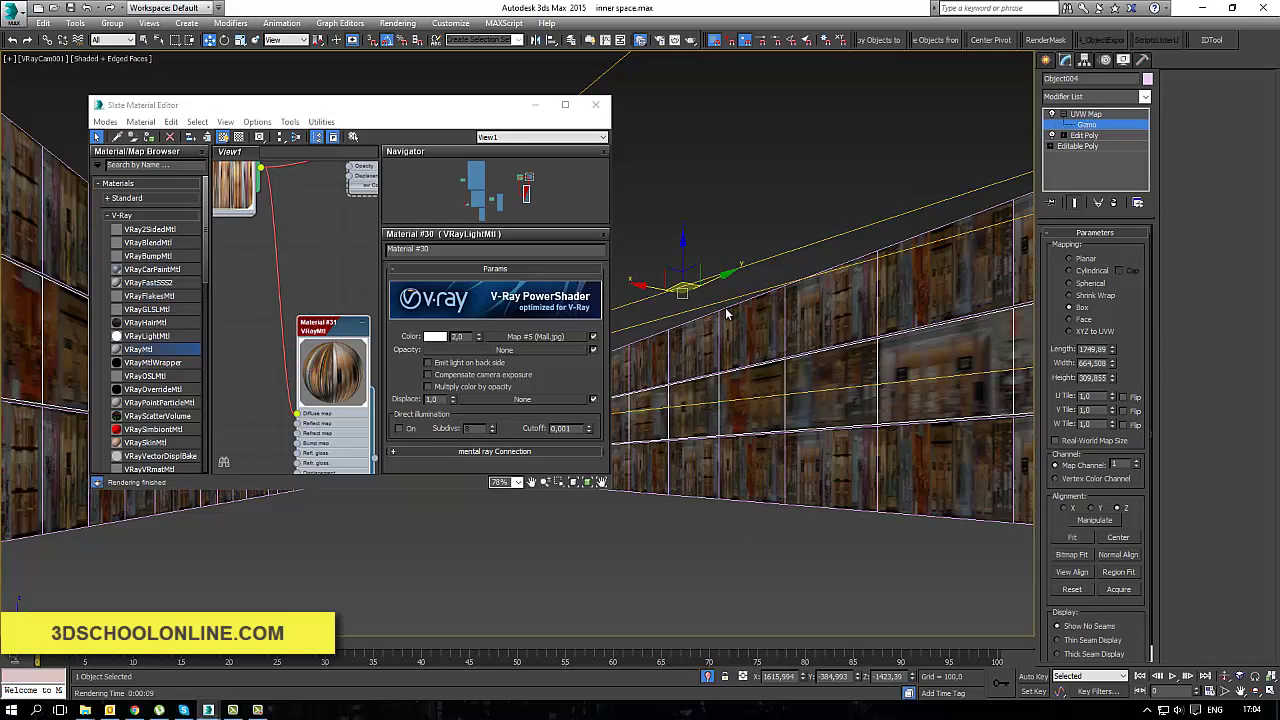
pyautogui.press('e')
pyautogui.moveTo(683, 277); pyautogui.dragTo(703, 275)
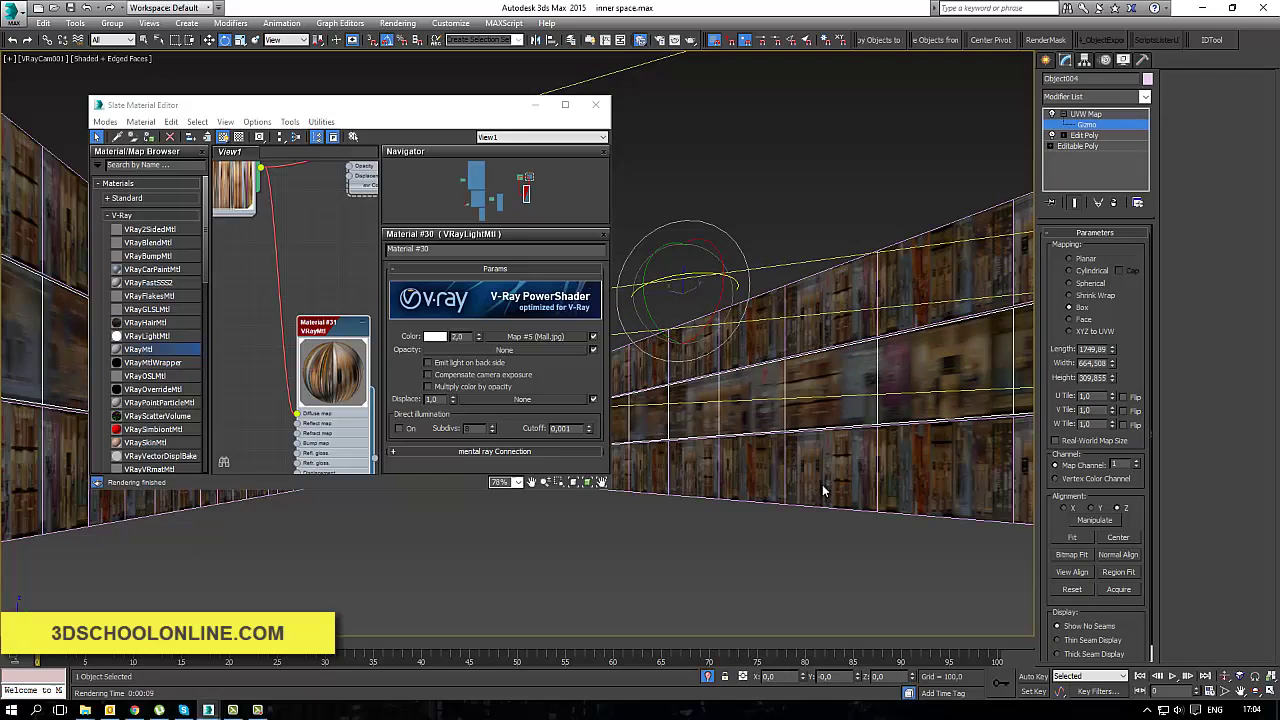
pyautogui.click(1087, 114)
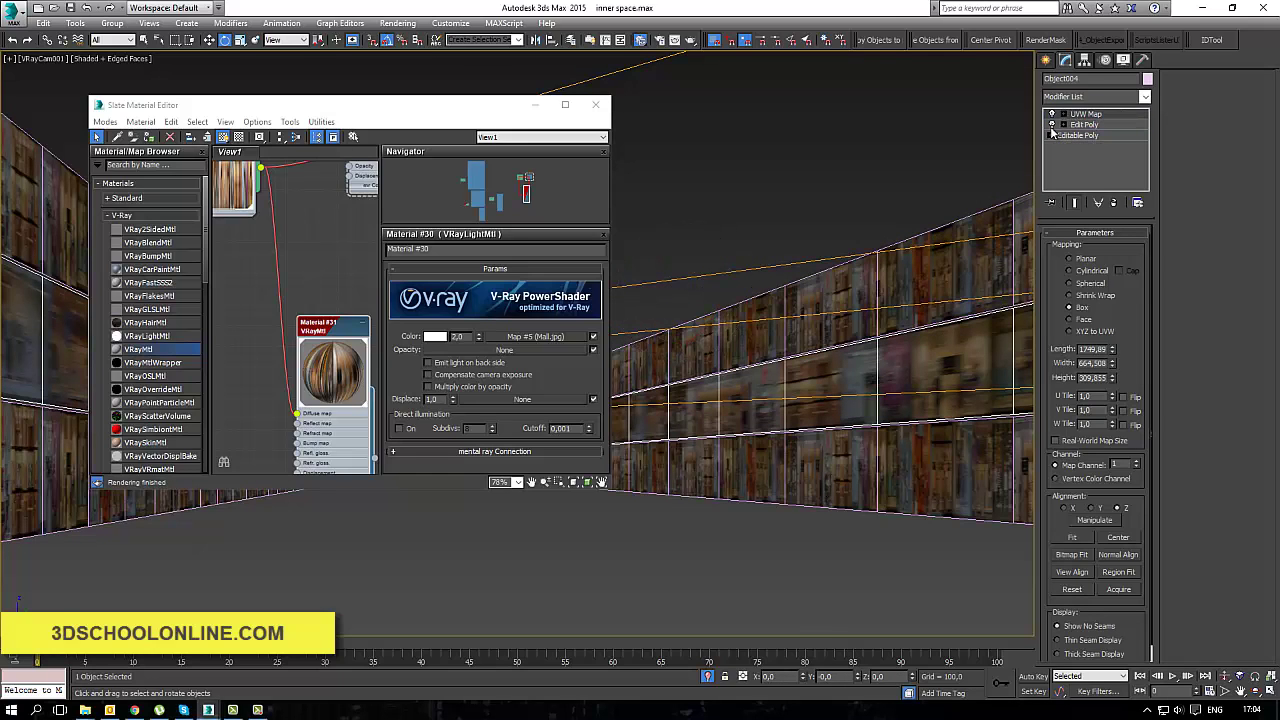
pyautogui.press('w')
# Step: Increase the box UVW Map width of the lower wall strip to about 2446,71
pyautogui.click(908, 488)
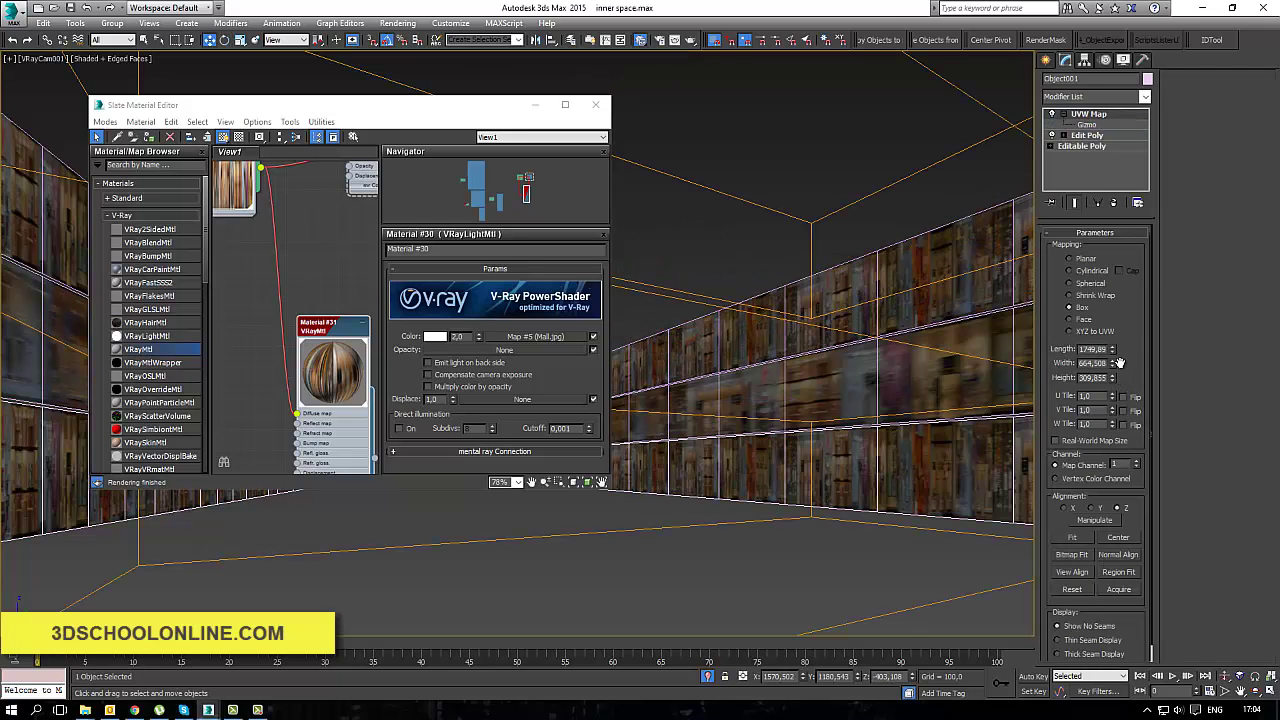
pyautogui.moveTo(1111, 343)
pyautogui.mouseDown()
pyautogui.moveTo(1112, 328)
pyautogui.moveTo(1112, 354)
pyautogui.moveTo(1113, 335)
pyautogui.mouseUp()
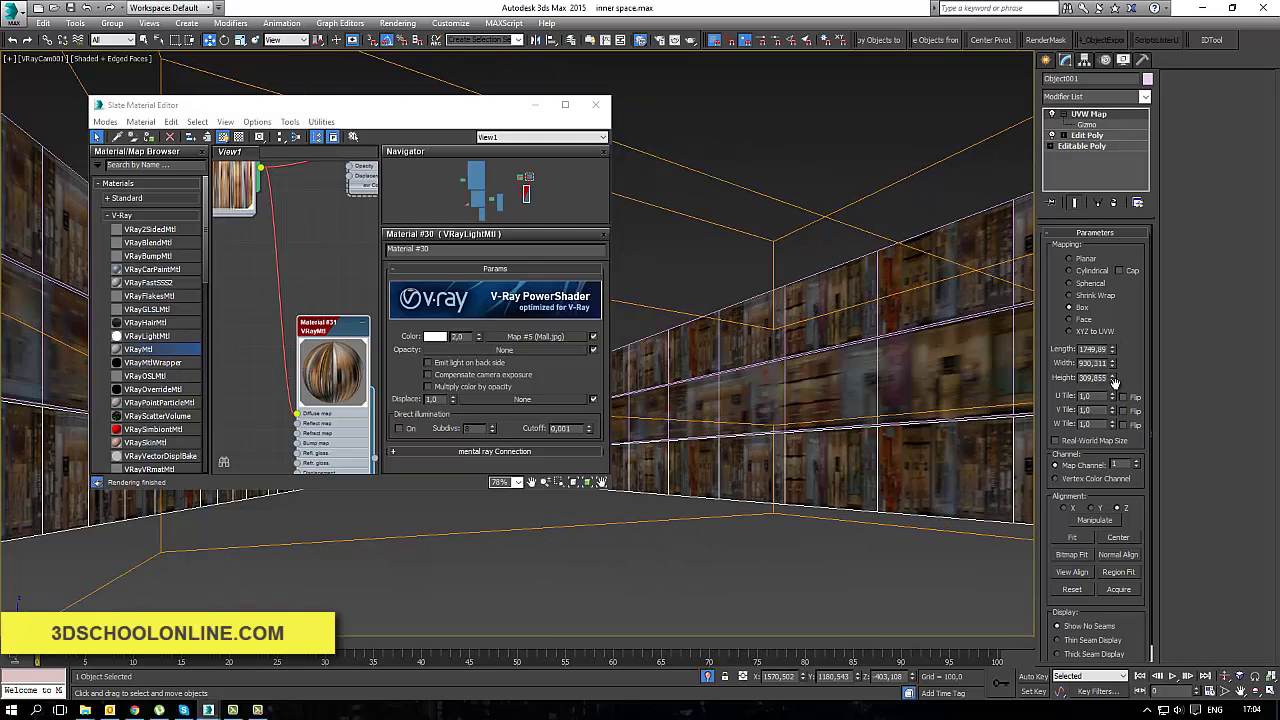
pyautogui.moveTo(1113, 366); pyautogui.dragTo(1117, 258)
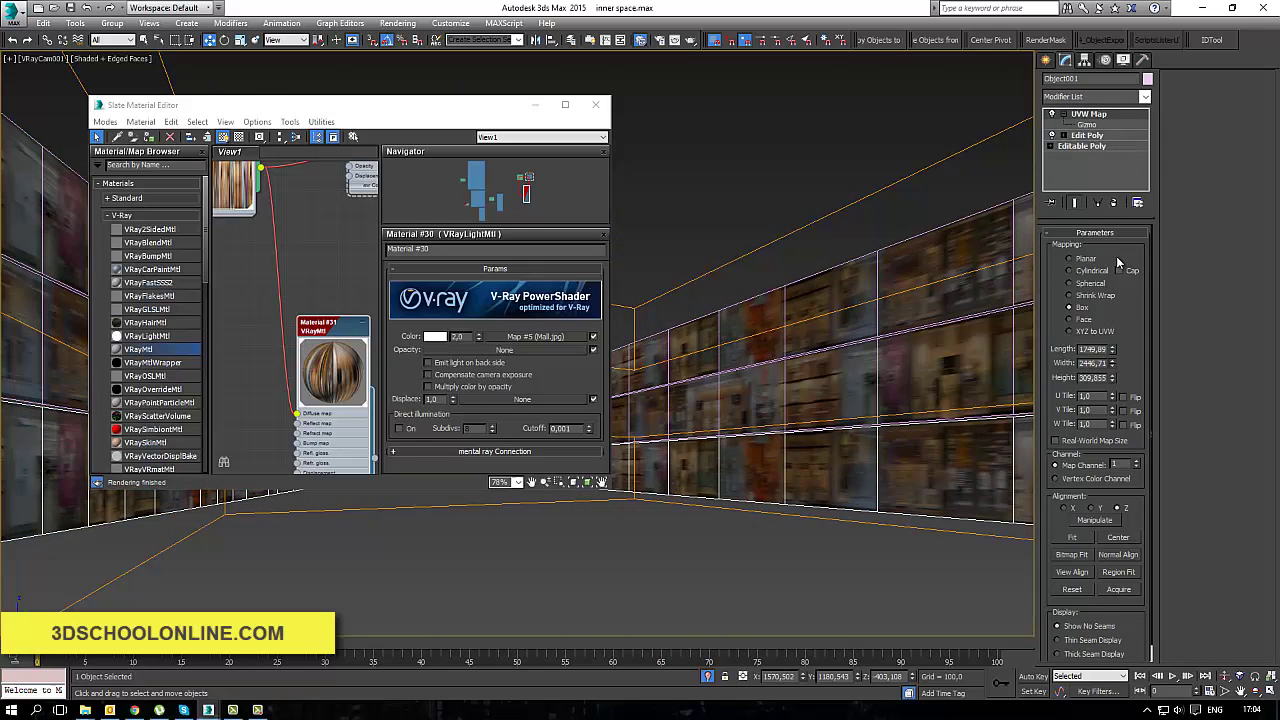
# Step: Remove the MaterialByElement modifier from the upper wall strip, keeping its UVW Map
pyautogui.click(877, 275)
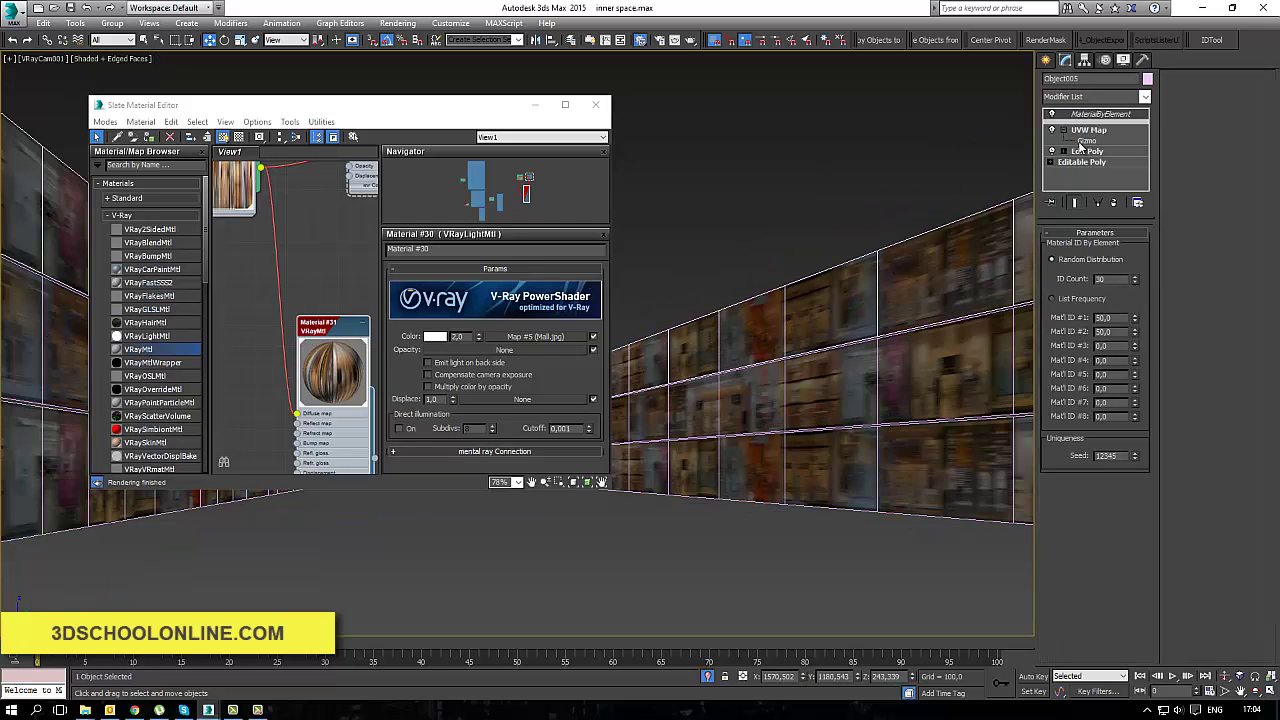
pyautogui.click(1113, 203)
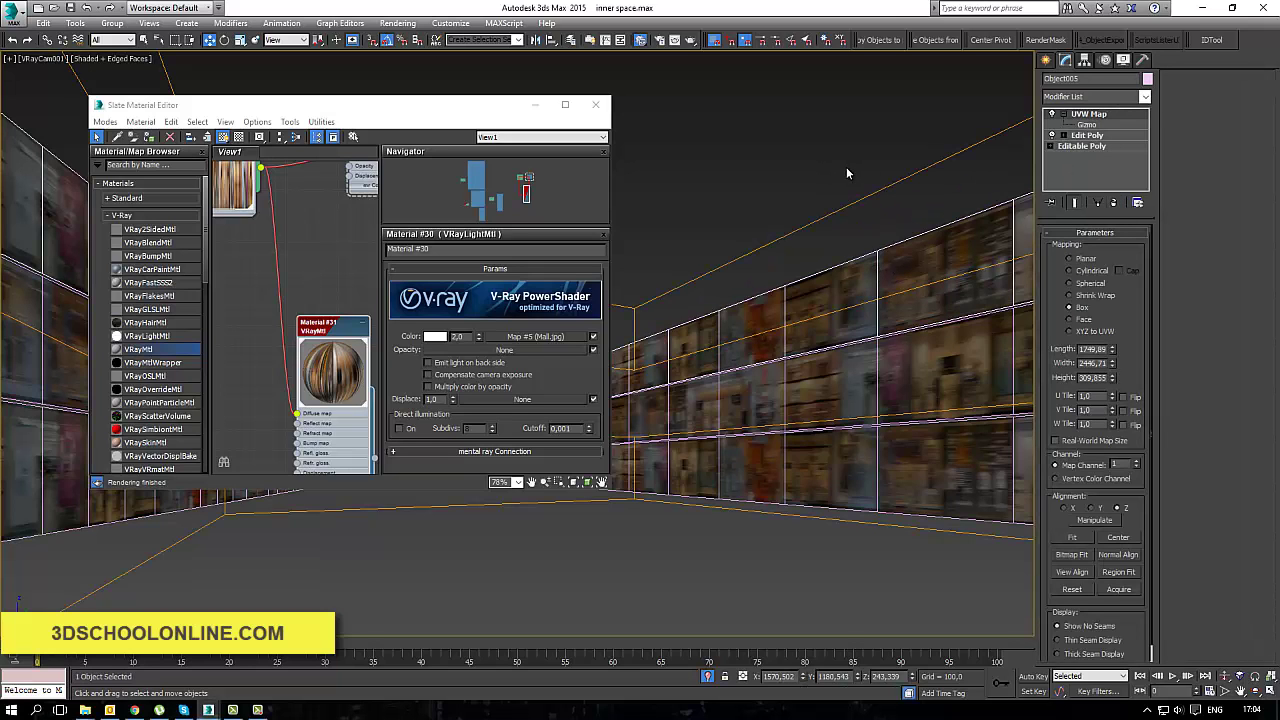
pyautogui.click(1115, 201)
pyautogui.hotkey('ctrl', 'z')
# Step: Make the upper wall strip's Edit Poly and UVW Map modifiers unique and rotate the mapping gizmo about the vertical axis
pyautogui.click(1087, 136)
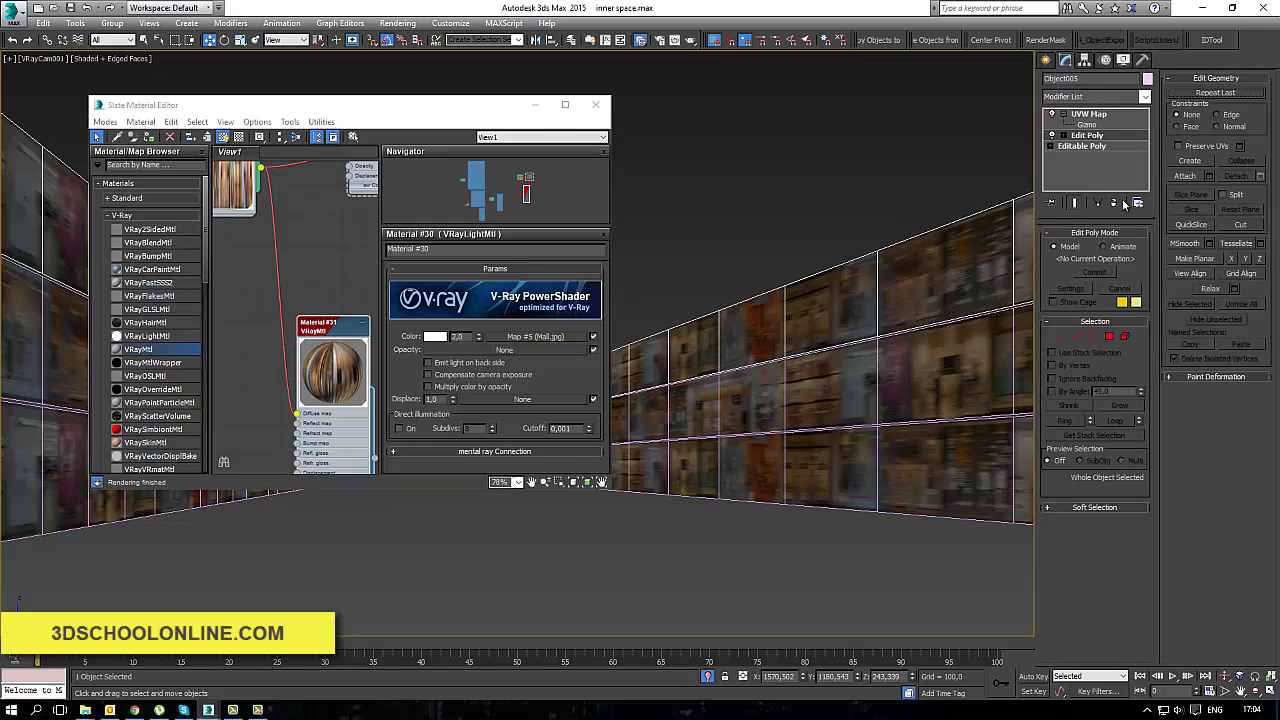
pyautogui.click(1088, 115)
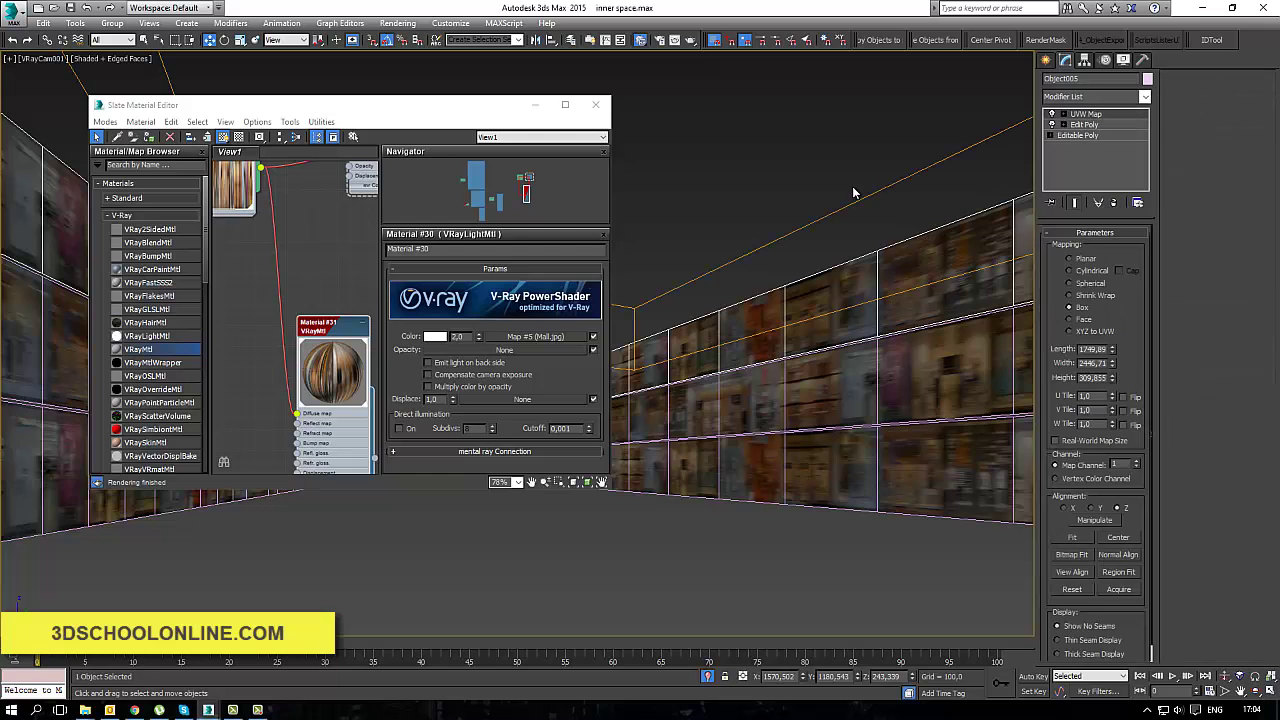
pyautogui.click(1062, 115)
pyautogui.click(1088, 124)
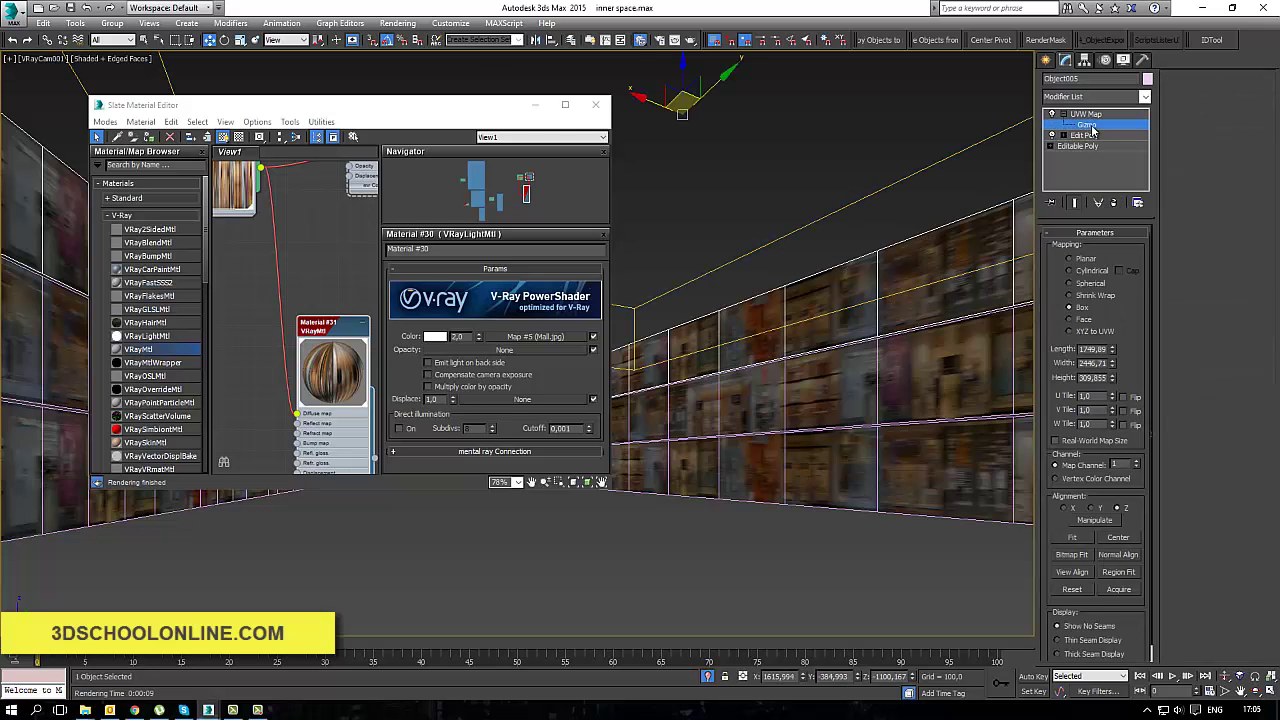
pyautogui.press('e')
pyautogui.moveTo(675, 82); pyautogui.dragTo(640, 79)
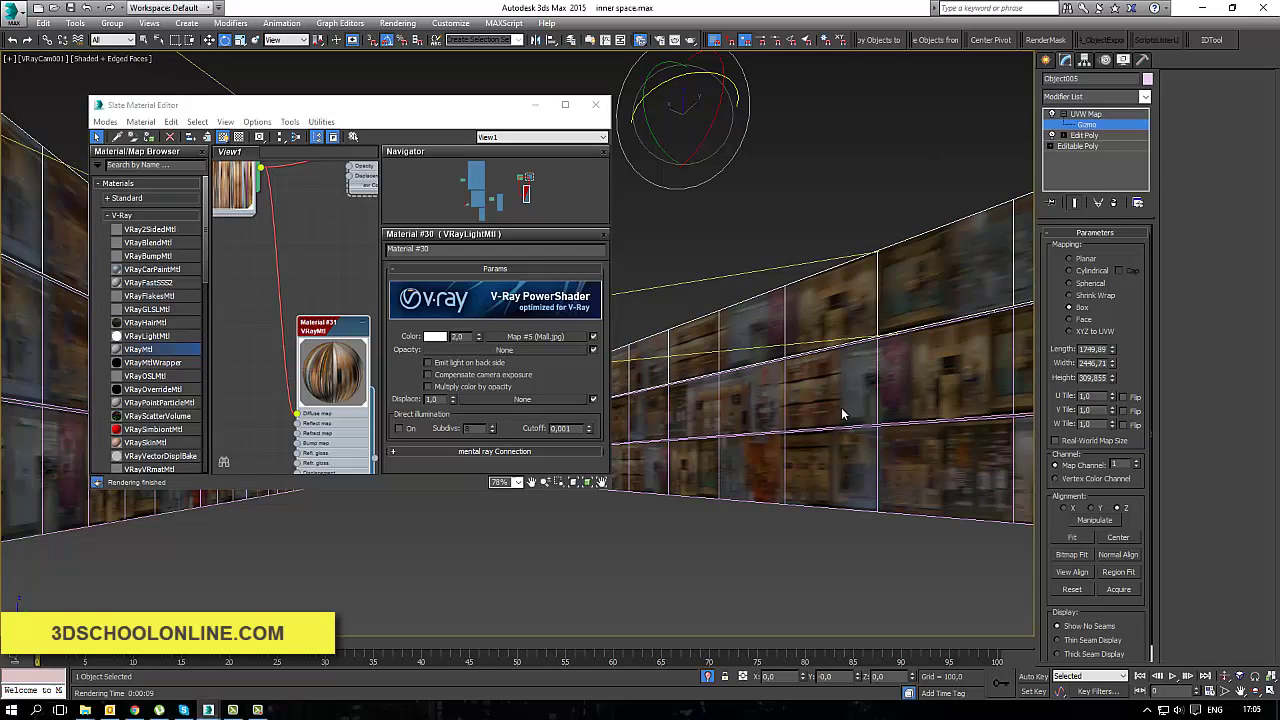
# Step: Rotate the middle wall strip's UVW Map gizmo further about the vertical axis and start a production render
pyautogui.click(943, 320)
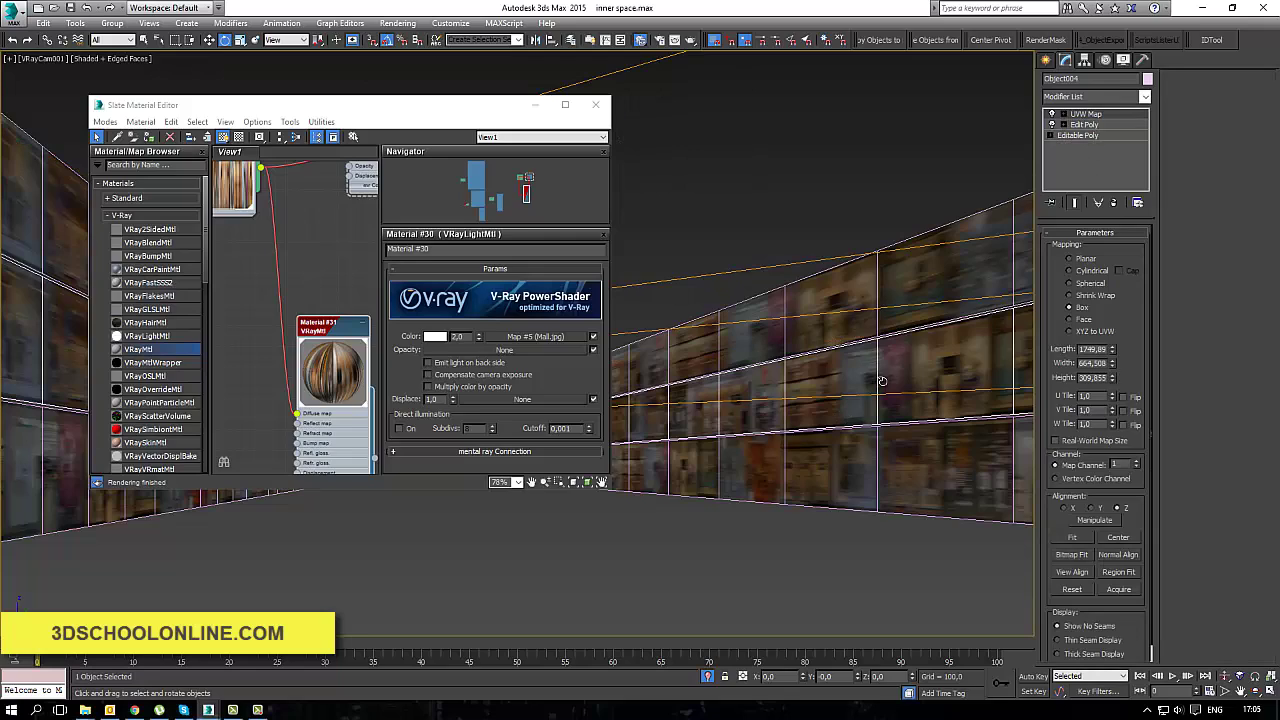
pyautogui.click(1064, 114)
pyautogui.click(1086, 124)
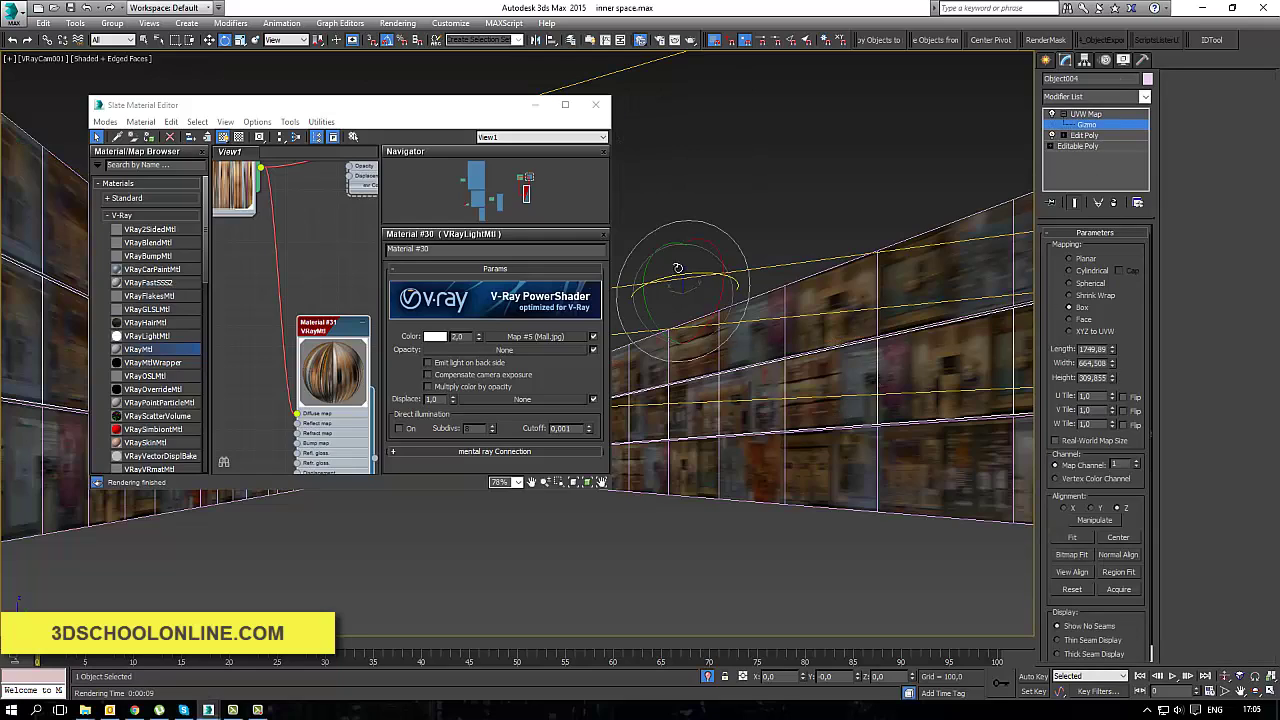
pyautogui.moveTo(682, 273); pyautogui.dragTo(664, 273)
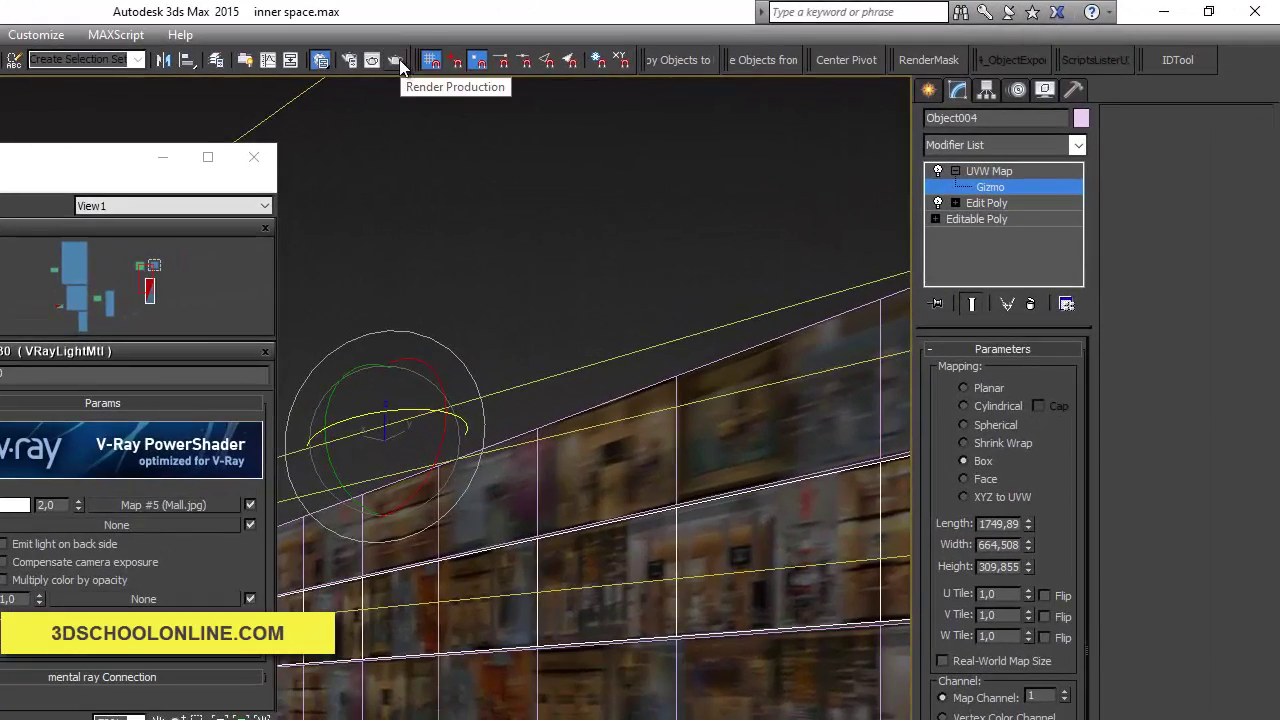
pyautogui.click(691, 40)
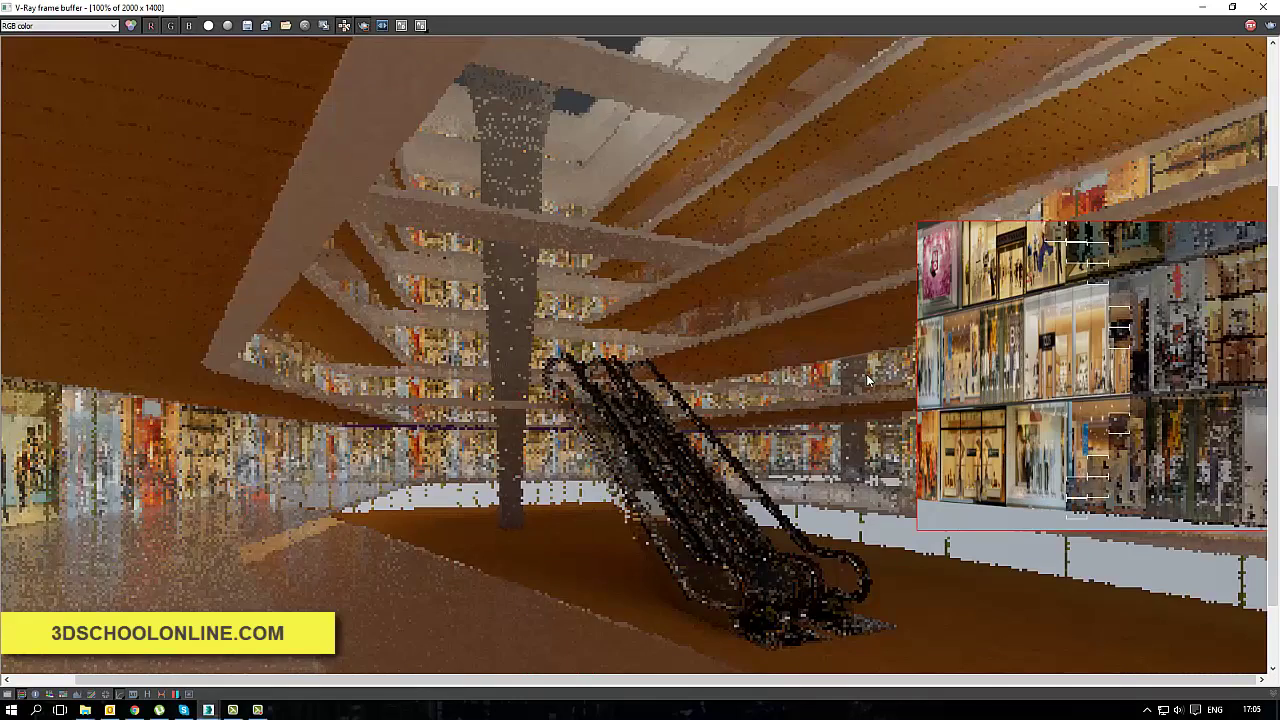
# Step: Leave the gizmo level of the middle wall strip's UVW Map and increase its box mapping length to about 2852,32
pyautogui.scroll(-2, 866, 374)
pyautogui.scroll(2, 953, 422)
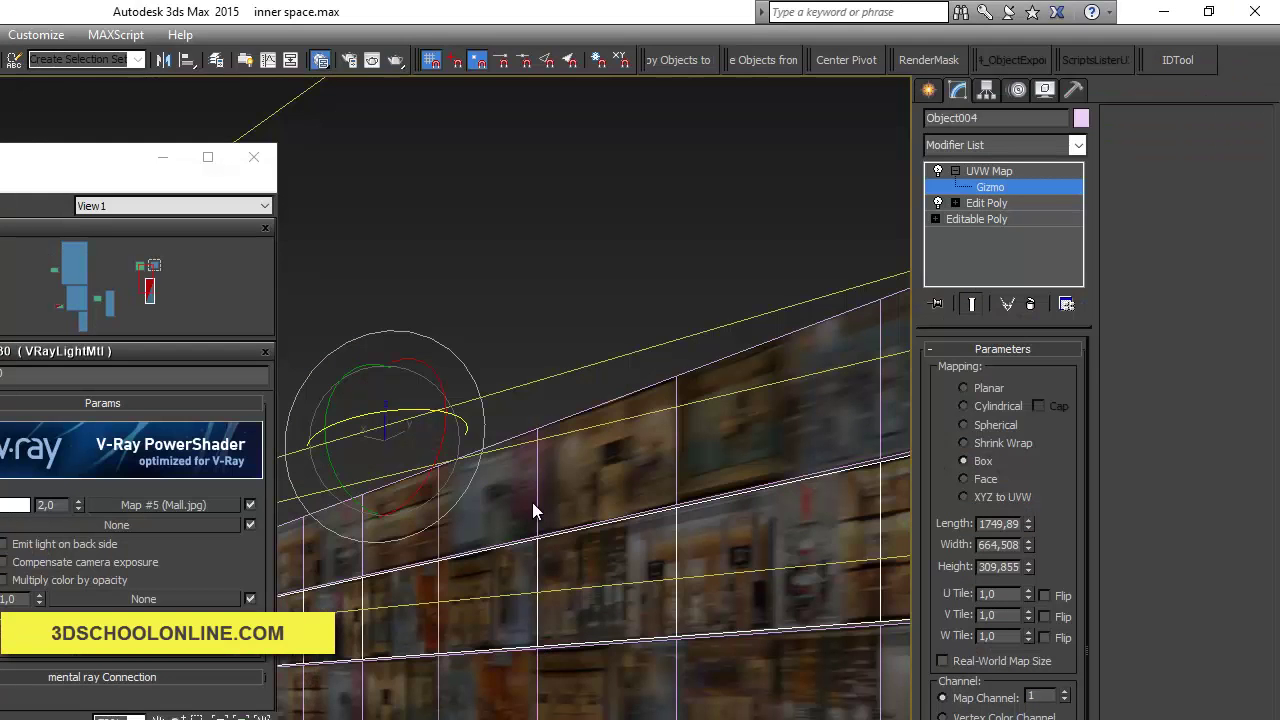
pyautogui.click(990, 172)
pyautogui.click(955, 171)
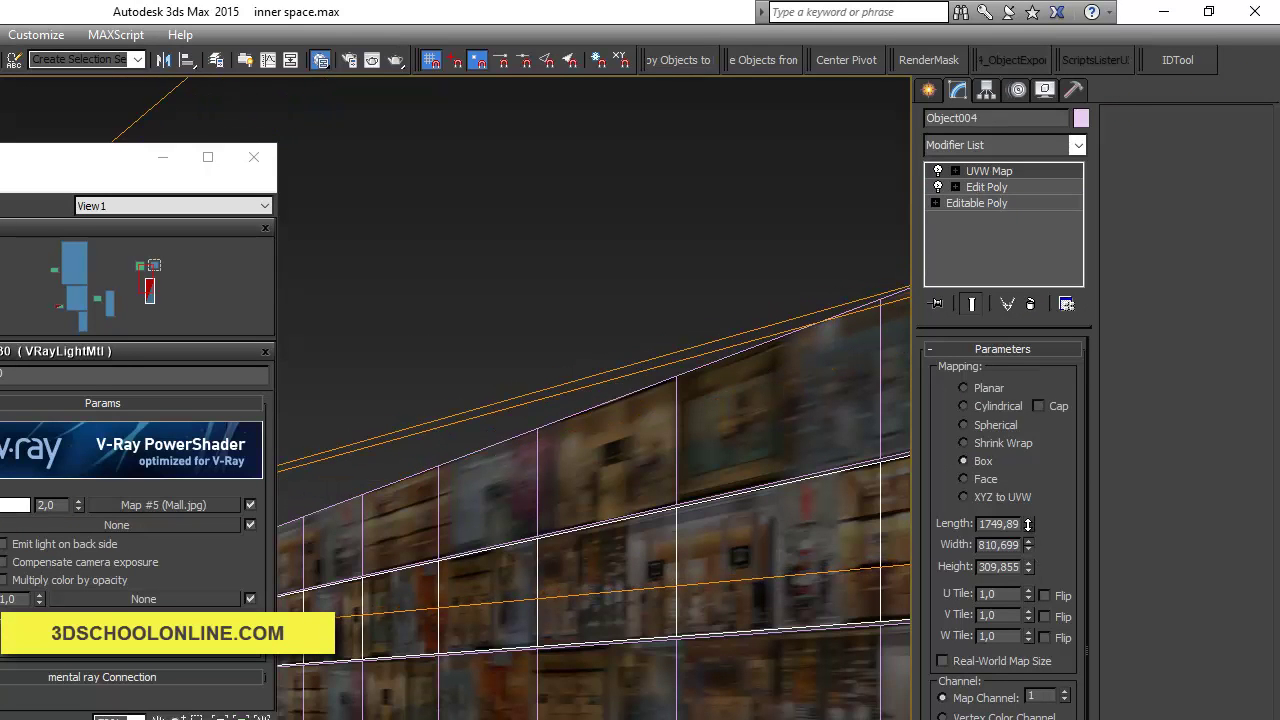
pyautogui.moveTo(1029, 525); pyautogui.dragTo(1026, 457)
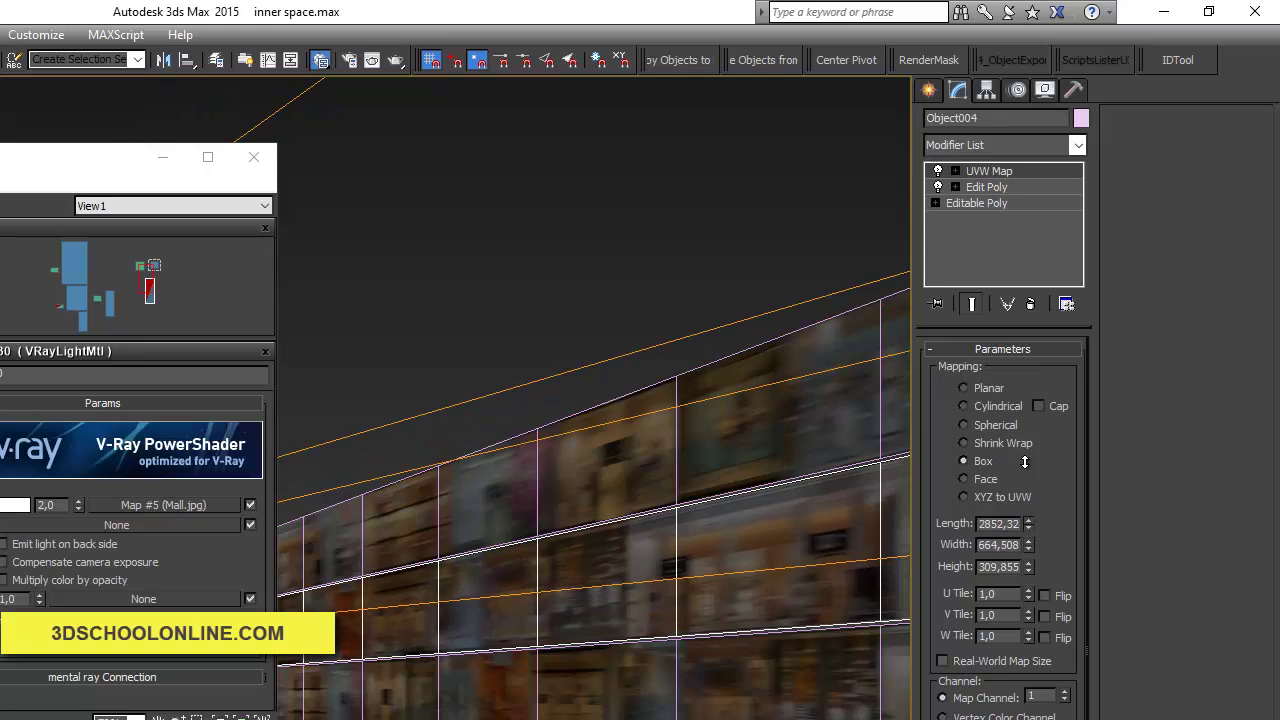
# Step: Increase the box UVW Map length of the upper wall strip to about 2502,34
pyautogui.click(808, 358)
pyautogui.moveTo(1028, 524); pyautogui.dragTo(1022, 479)
pyautogui.hotkey('ctrl', 'z')
pyautogui.hotkey('ctrl', 'z')
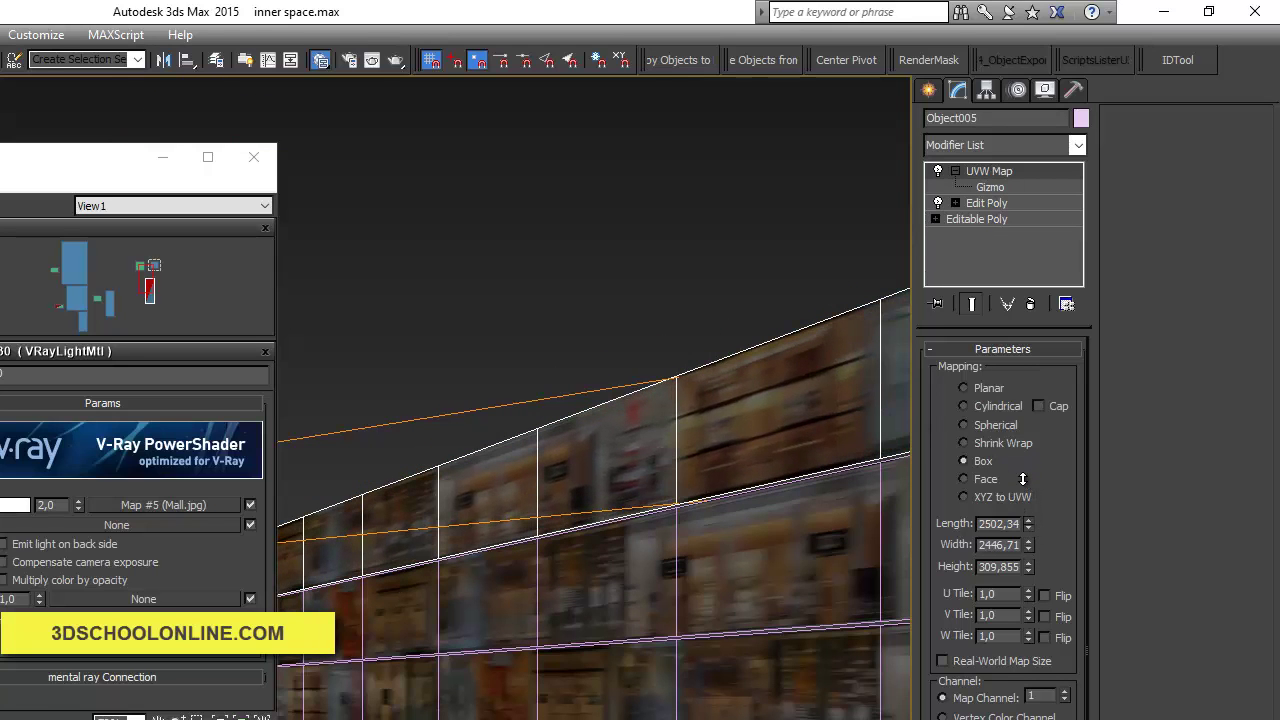
# Step: Adjust the lower wall strip's box UVW Map length to about 2064,87 and unhide all objects in the scene
pyautogui.moveTo(1029, 524); pyautogui.dragTo(1029, 508)
pyautogui.click(697, 687)
pyautogui.rightClick(370, 624)
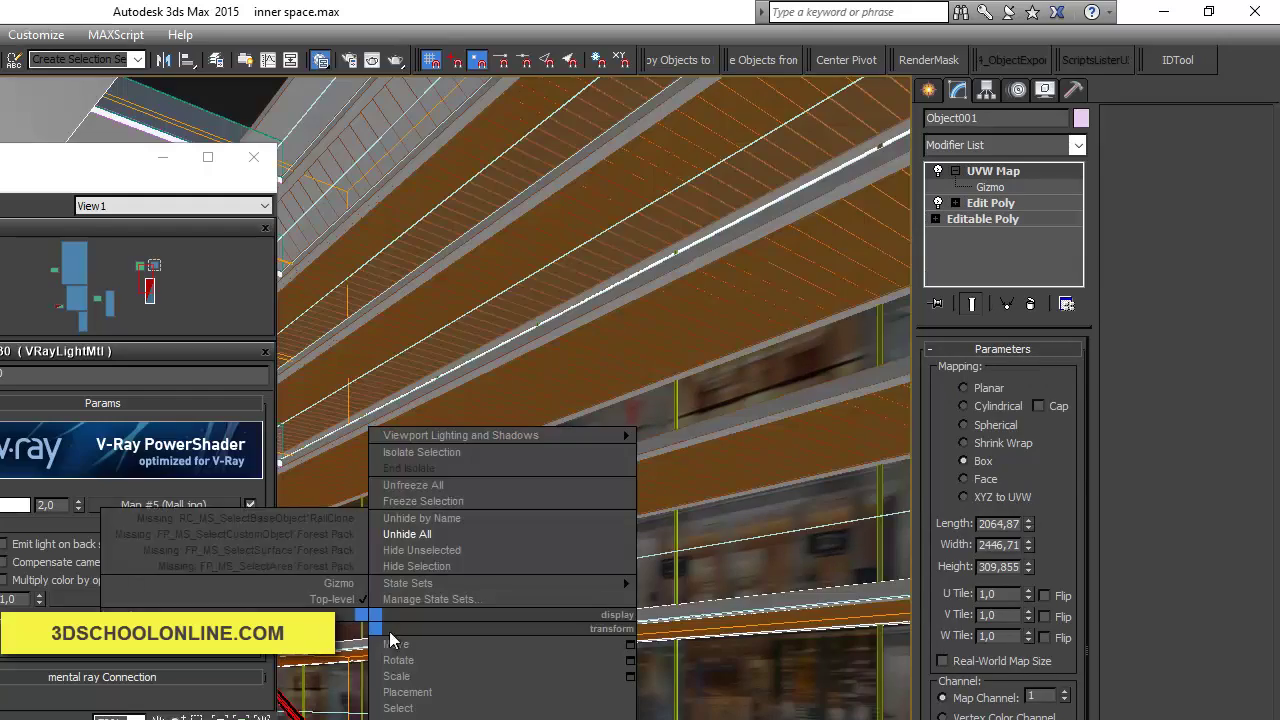
# Step: Bring up the V-Ray frame buffer full screen and define a new render region over the shopfront floors beside the escalator
pyautogui.click(540, 706)
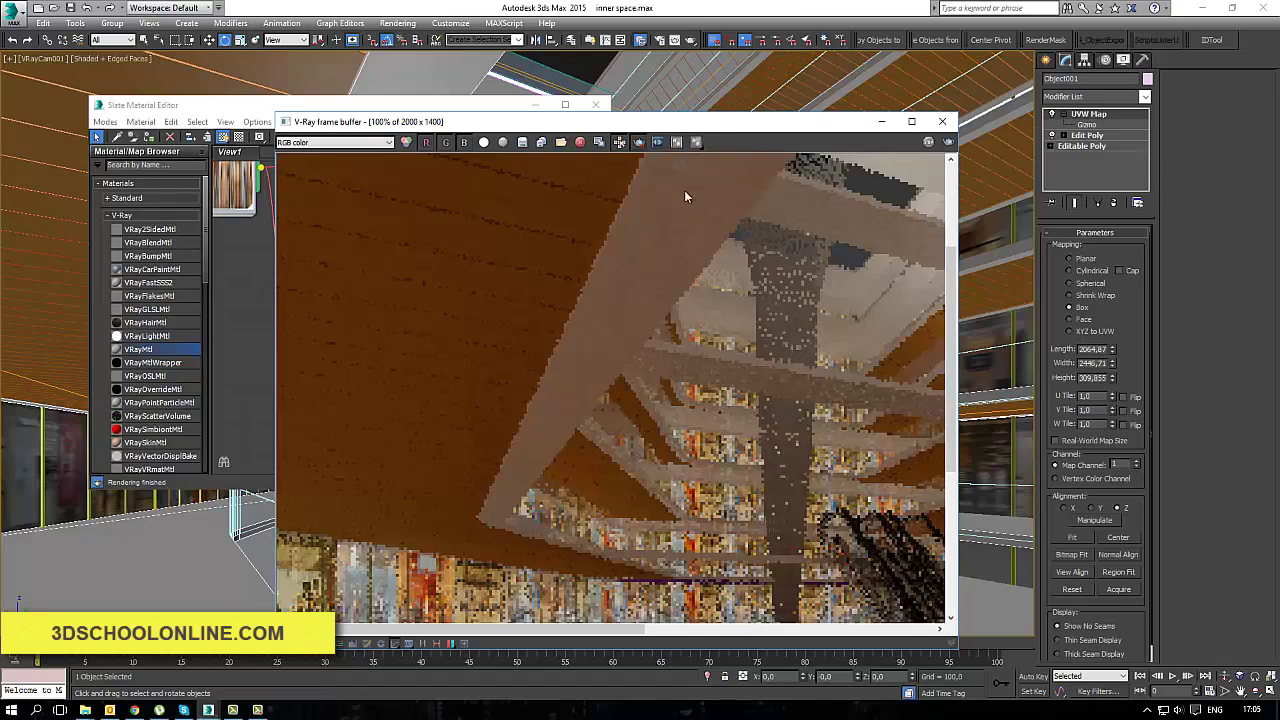
pyautogui.doubleClick(699, 128)
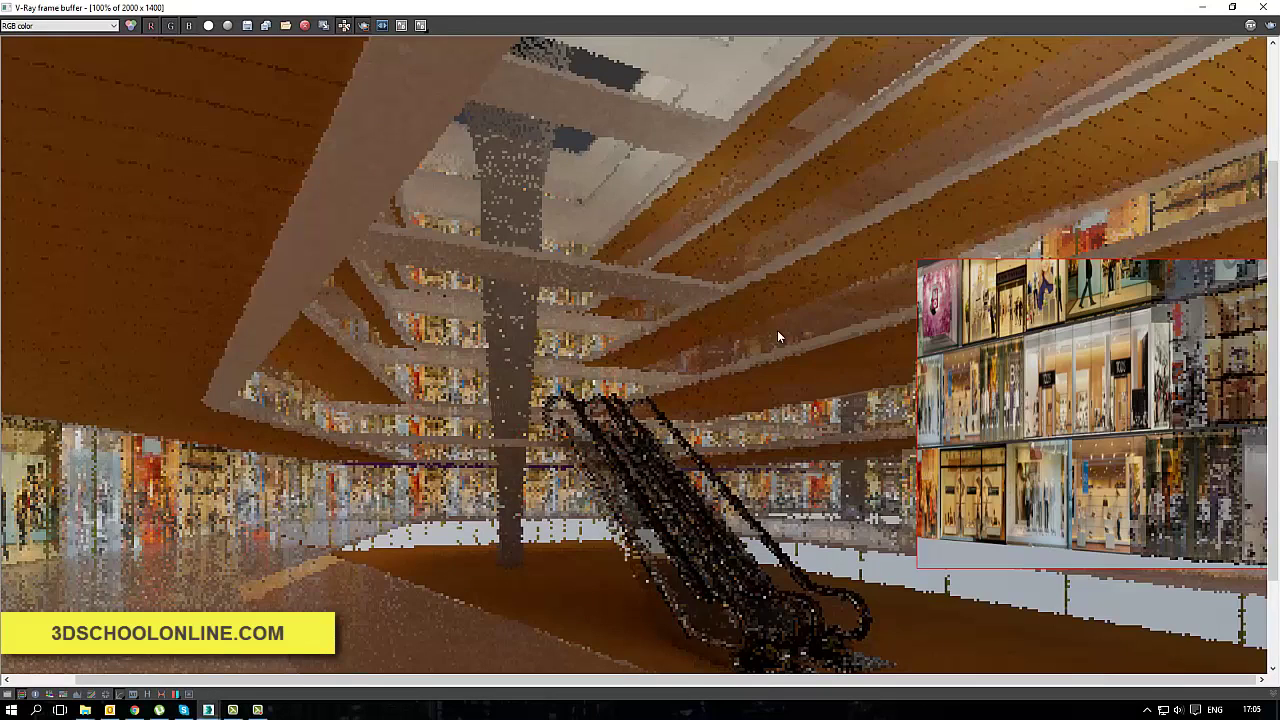
pyautogui.click(366, 27)
pyautogui.click(364, 26)
pyautogui.moveTo(735, 340); pyautogui.dragTo(1276, 568)
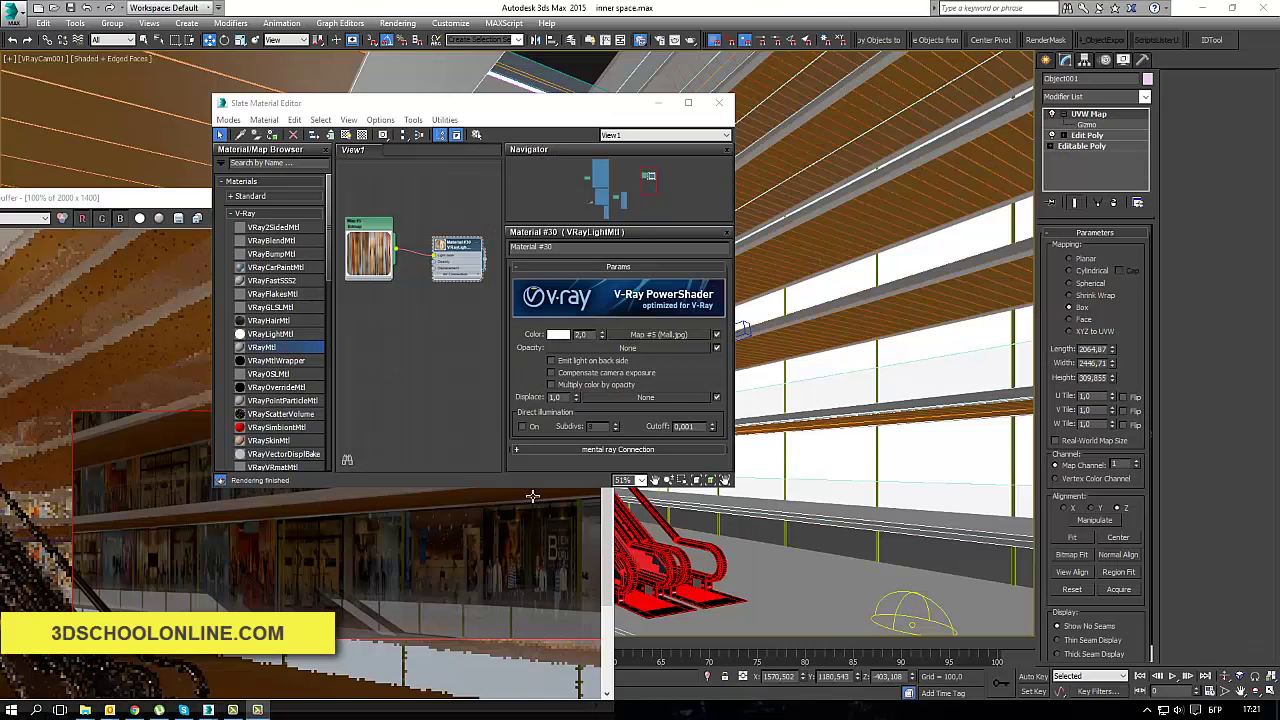
# Step: Enlarge the preview of the shopfront VRayLightMtl node, place it beside its bitmap node and close the Slate Material Editor
pyautogui.doubleClick(443, 245)
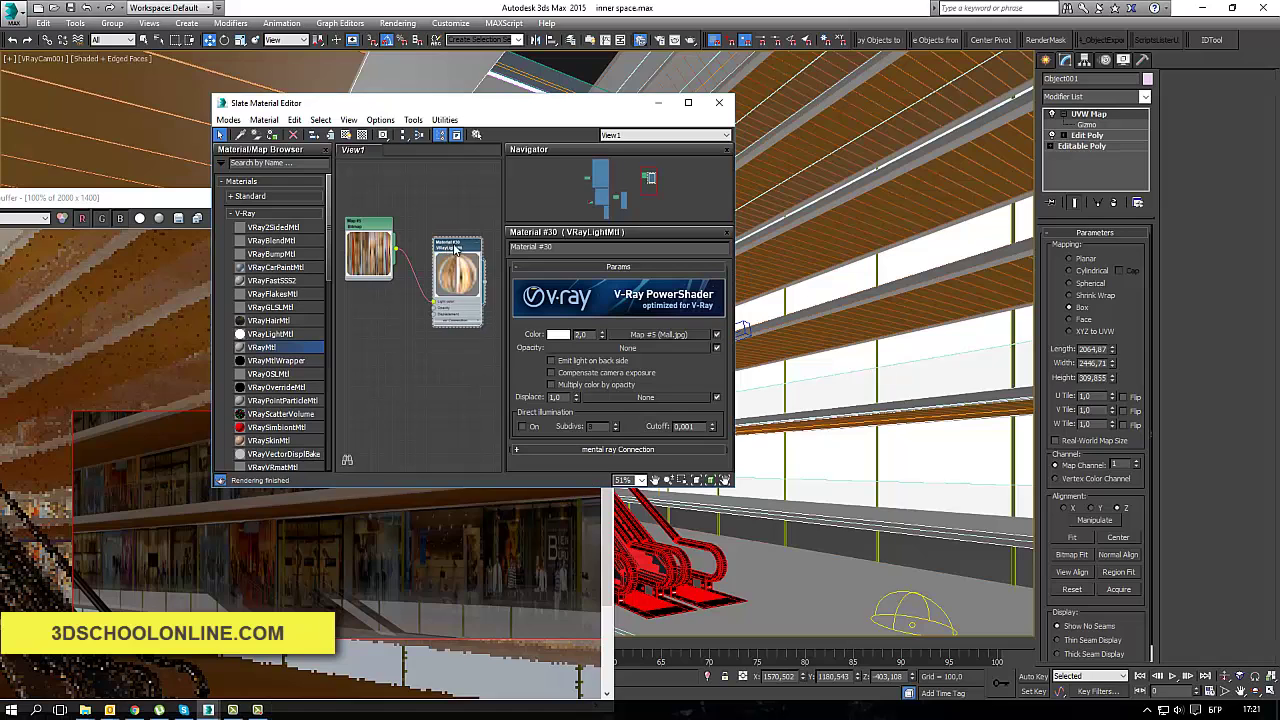
pyautogui.moveTo(460, 249); pyautogui.dragTo(445, 224)
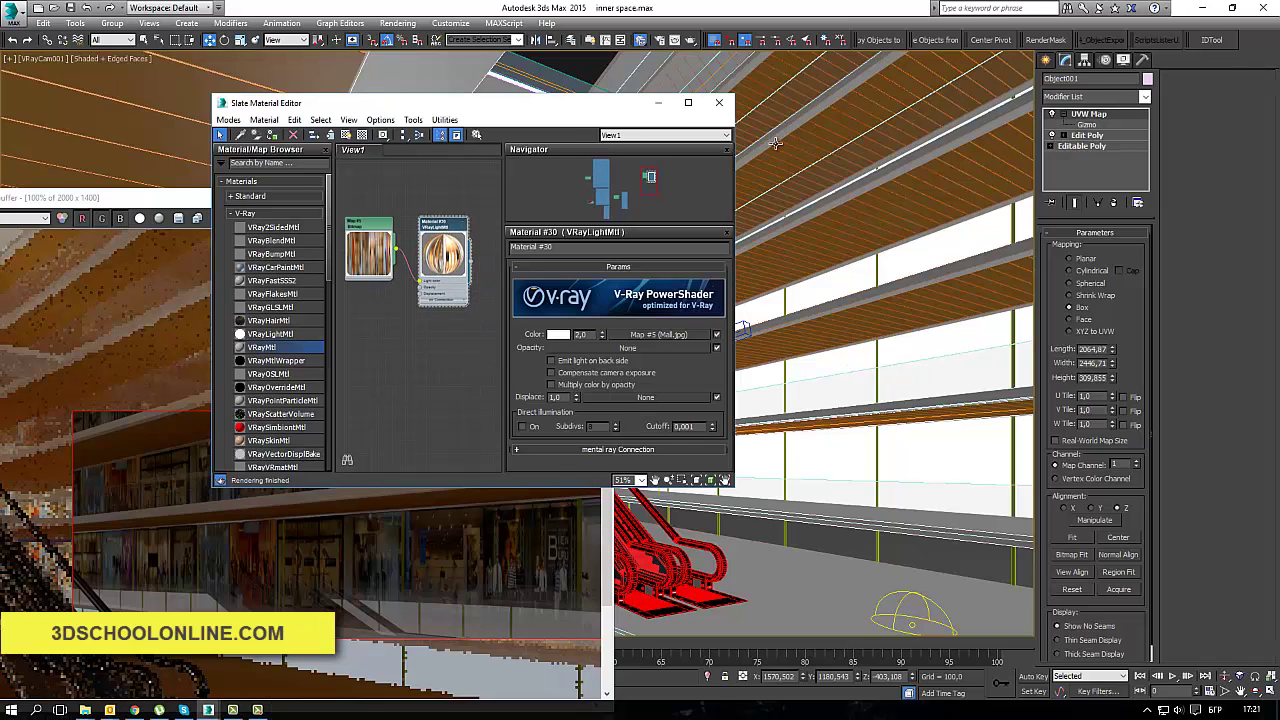
pyautogui.moveTo(588, 112); pyautogui.dragTo(573, 148)
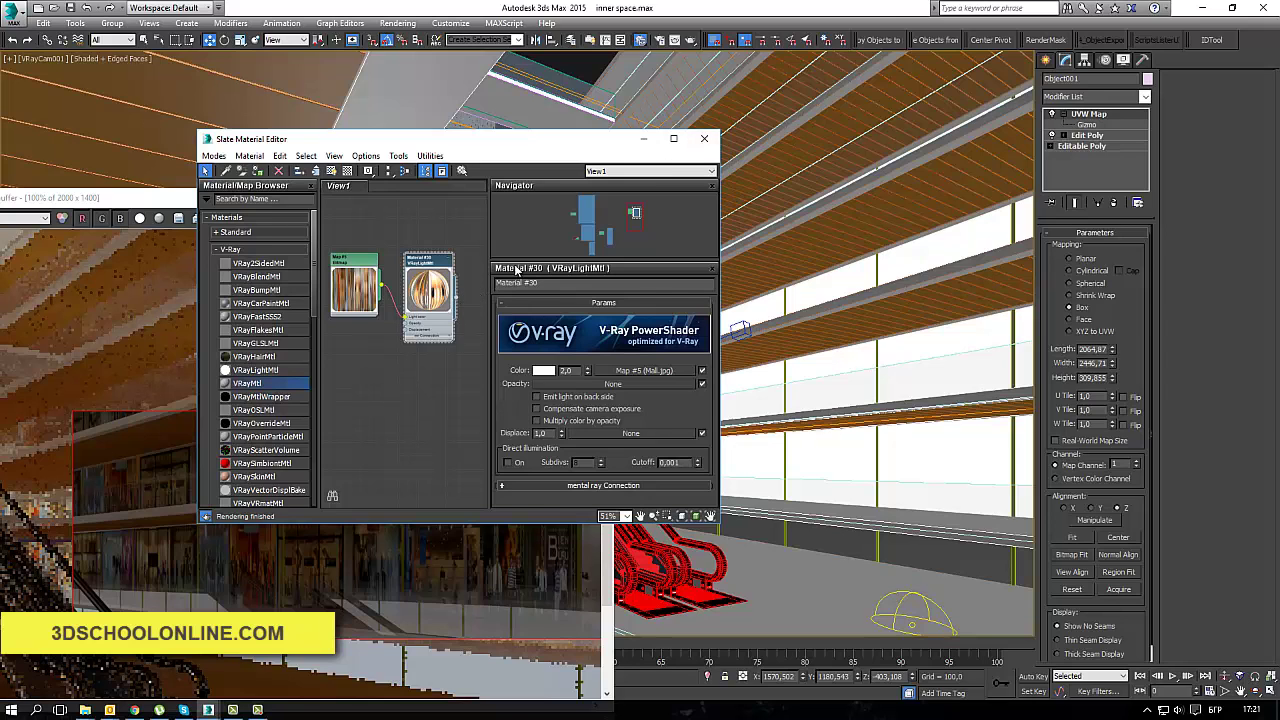
pyautogui.click(704, 138)
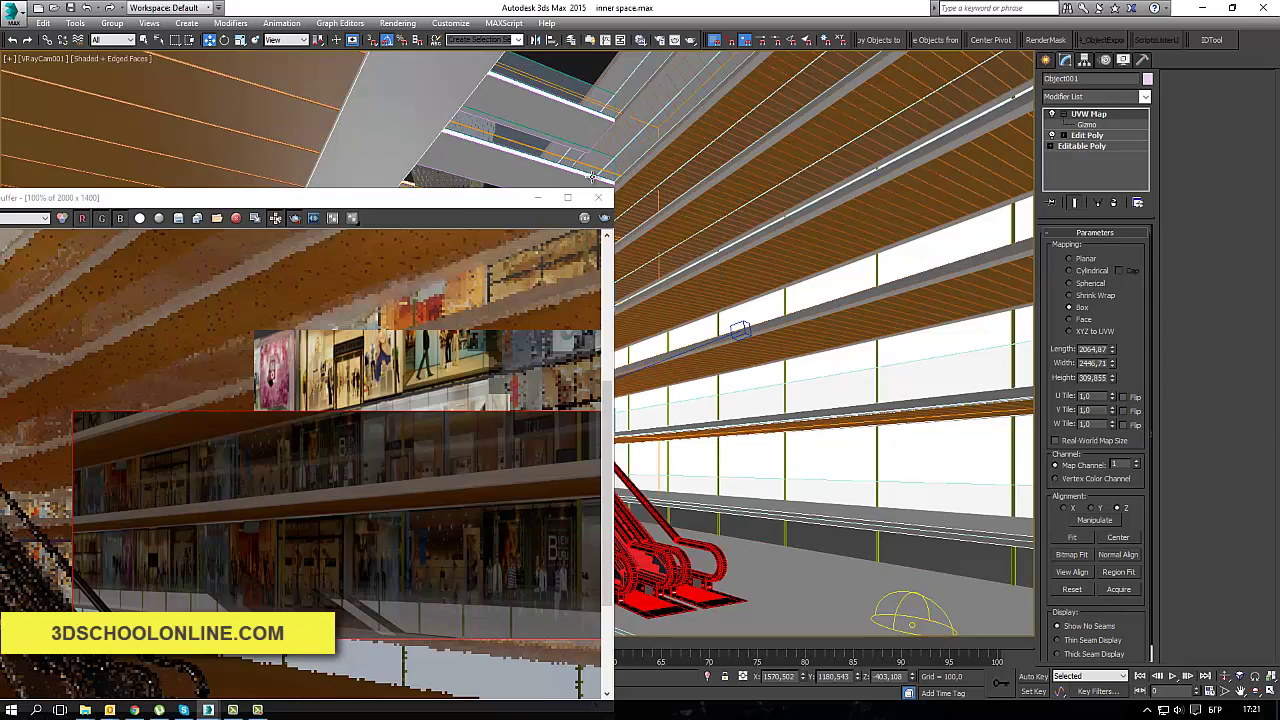
# Step: Render the chosen region in the maximized V-Ray frame buffer and check the shopfronts close up
pyautogui.doubleClick(446, 200)
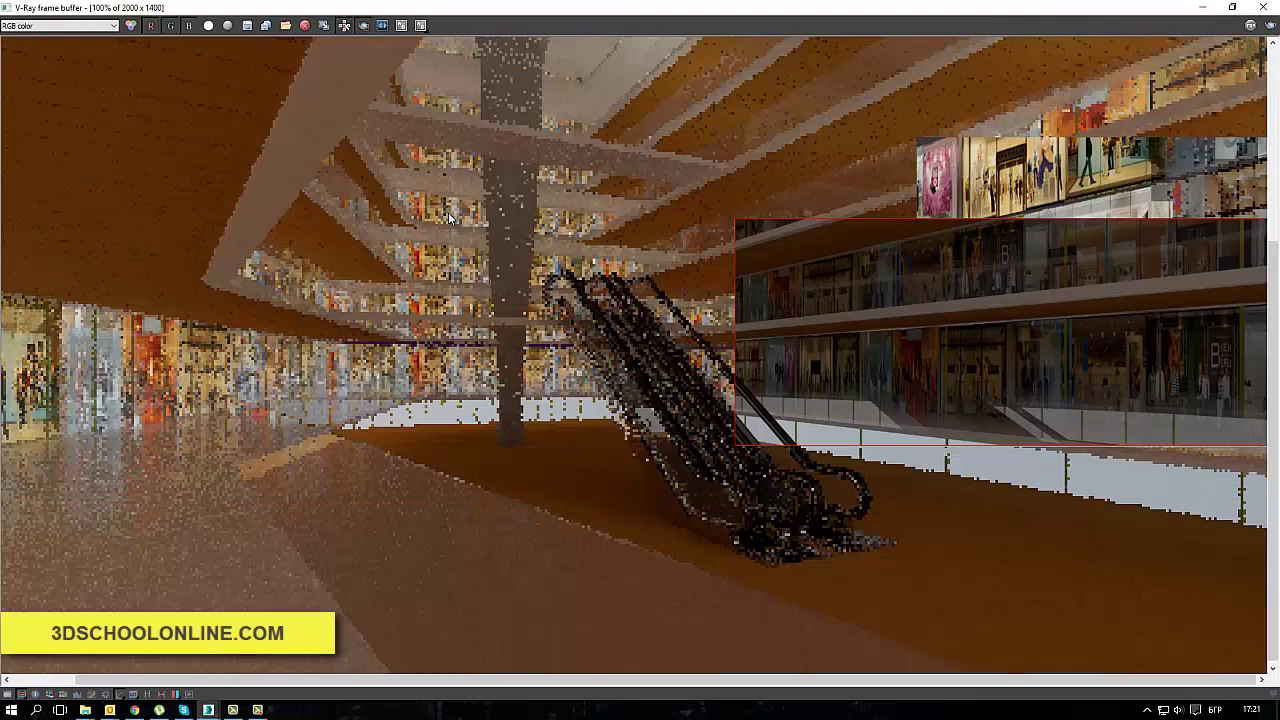
pyautogui.click(1269, 28)
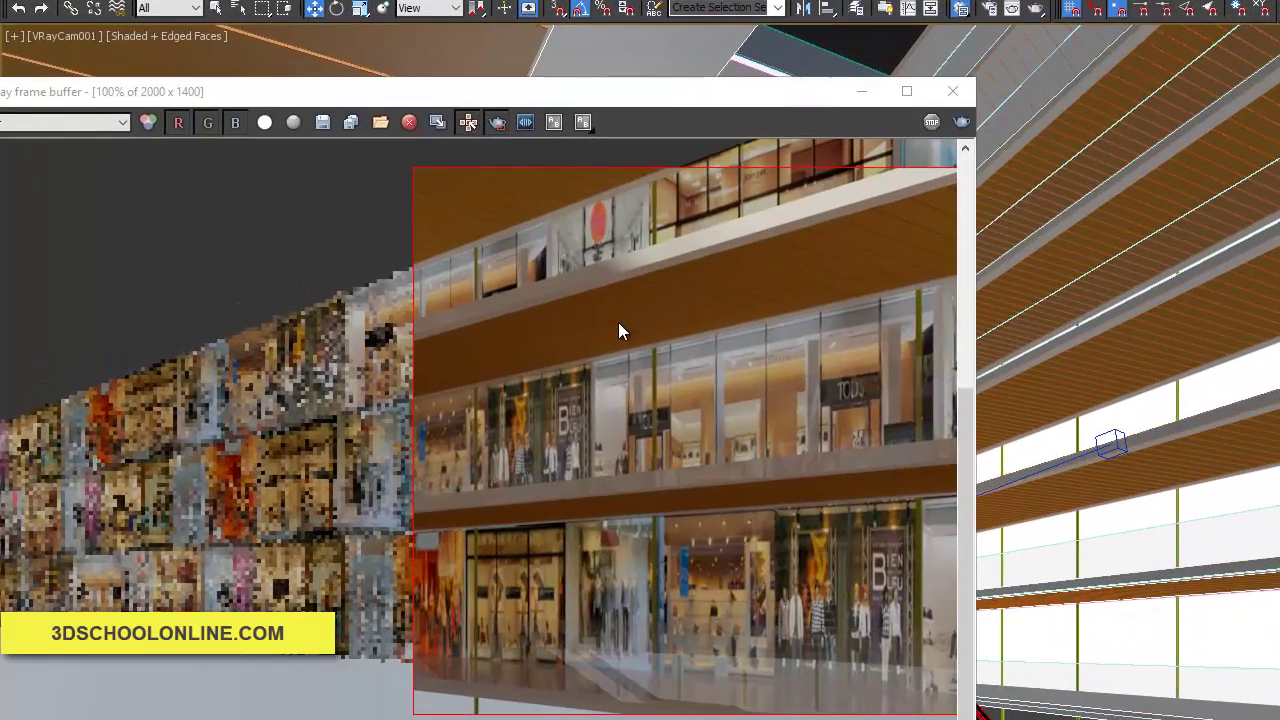
pyautogui.scroll(2, 411, 249)
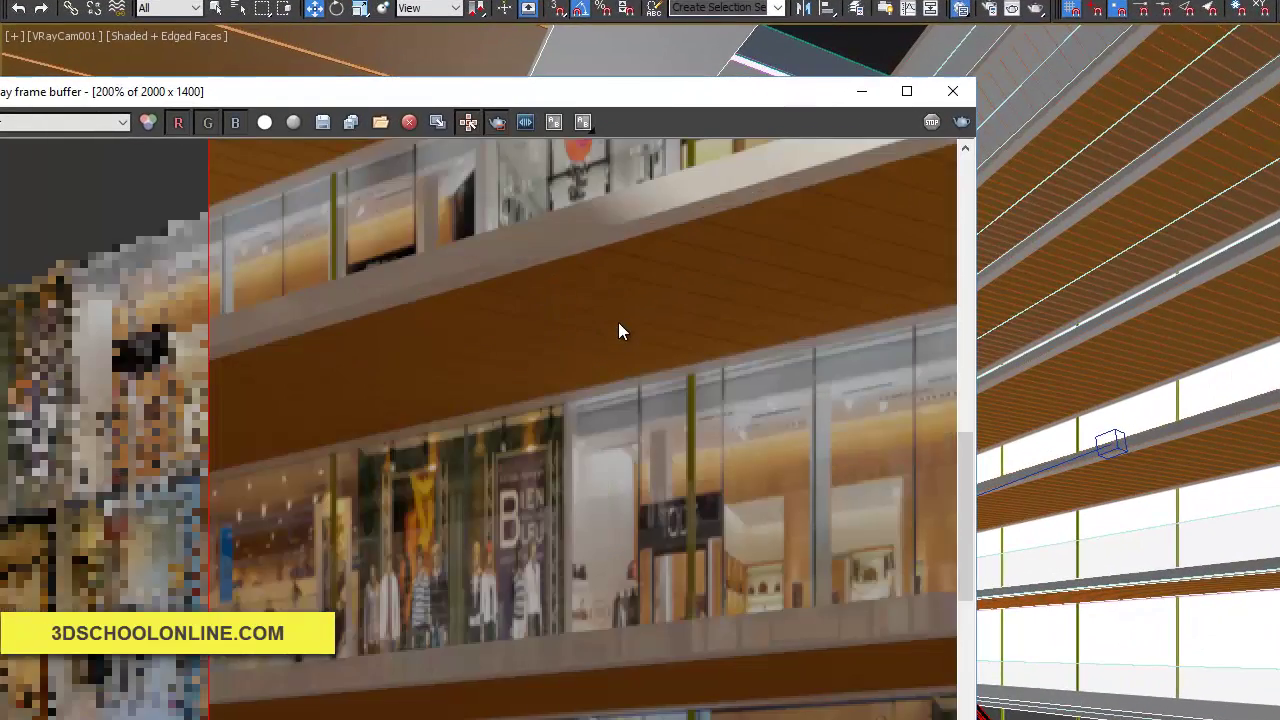
pyautogui.scroll(-2, 618, 332)
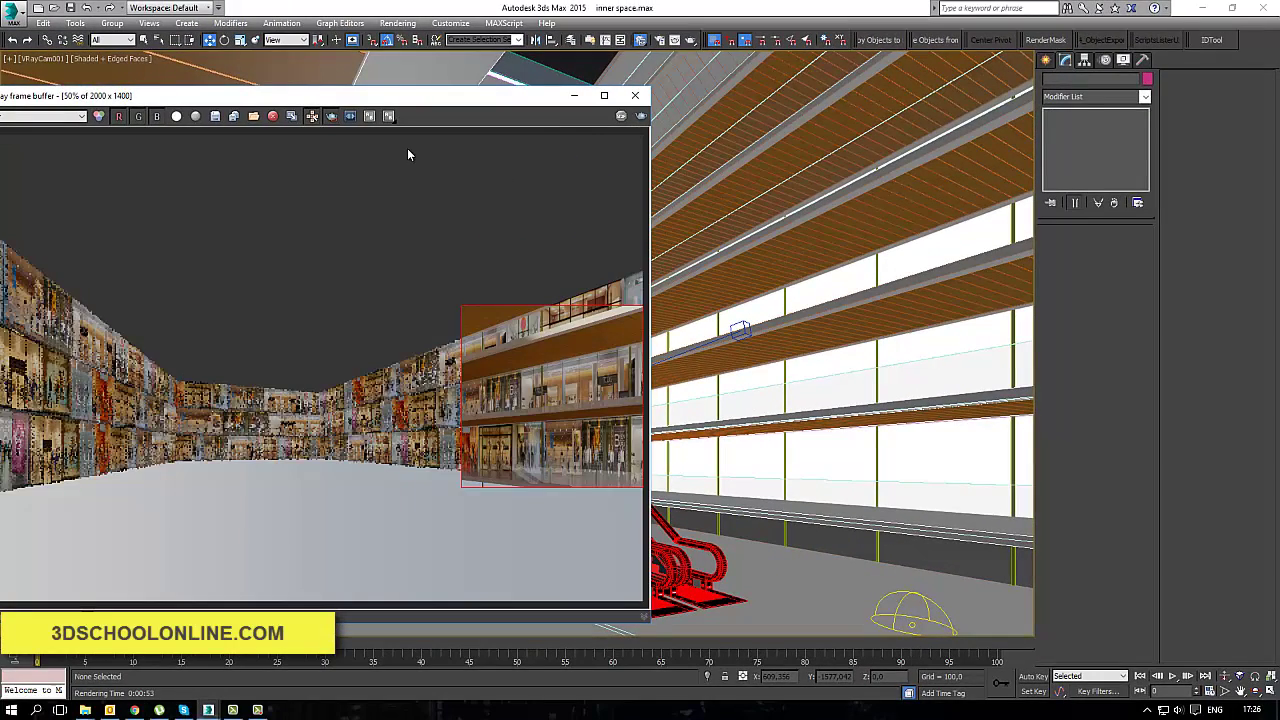
# Step: Switch off region rendering and examine the shopfront texture and its scale on each floor of the maximized render
pyautogui.click(330, 117)
pyautogui.doubleClick(540, 100)
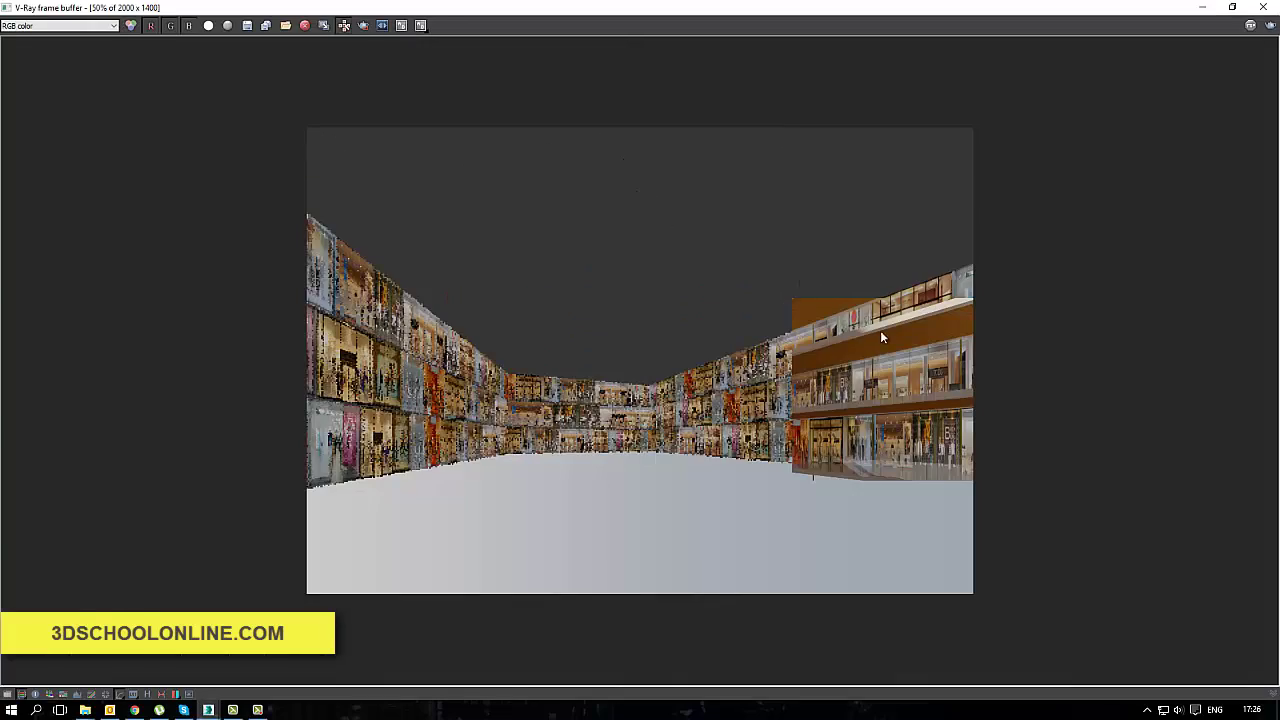
pyautogui.scroll(1, 880, 332)
pyautogui.scroll(1, 1182, 477)
pyautogui.moveTo(1182, 477); pyautogui.dragTo(1040, 319, button='middle')
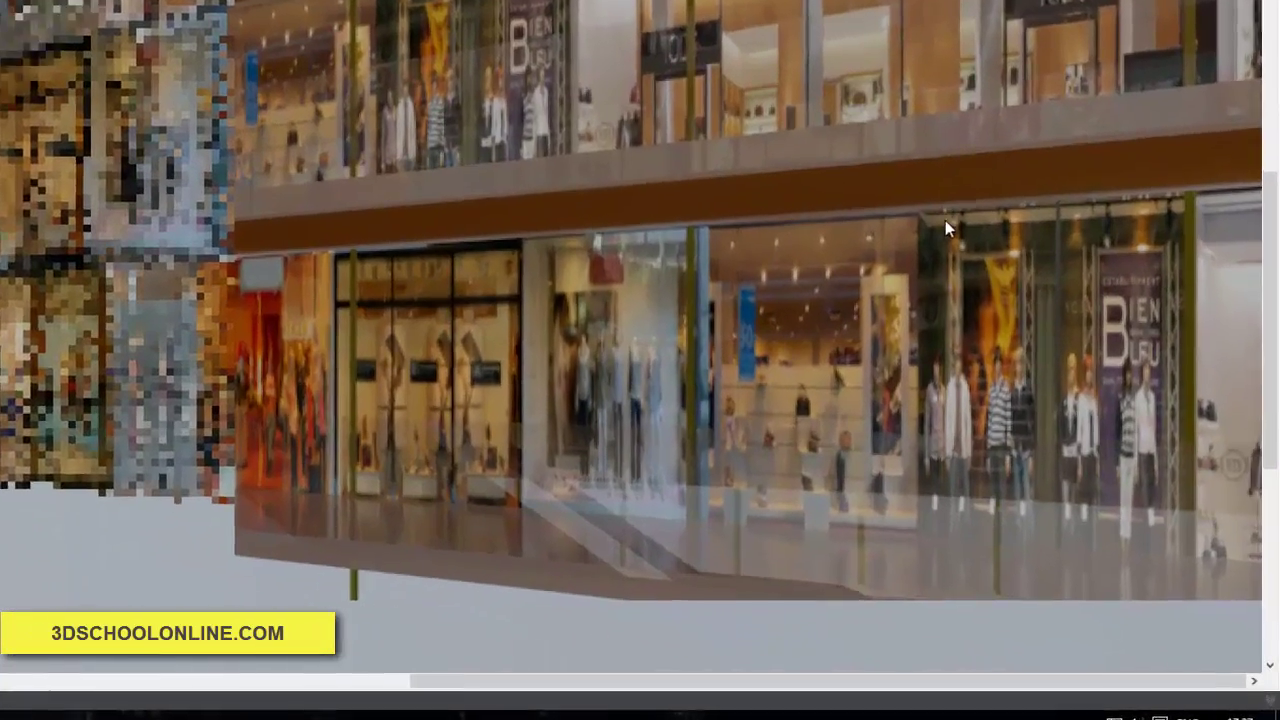
pyautogui.moveTo(981, 236); pyautogui.dragTo(1008, 361, button='middle')
pyautogui.moveTo(930, 221); pyautogui.dragTo(914, 428, button='middle')
pyautogui.scroll(-1, 927, 341)
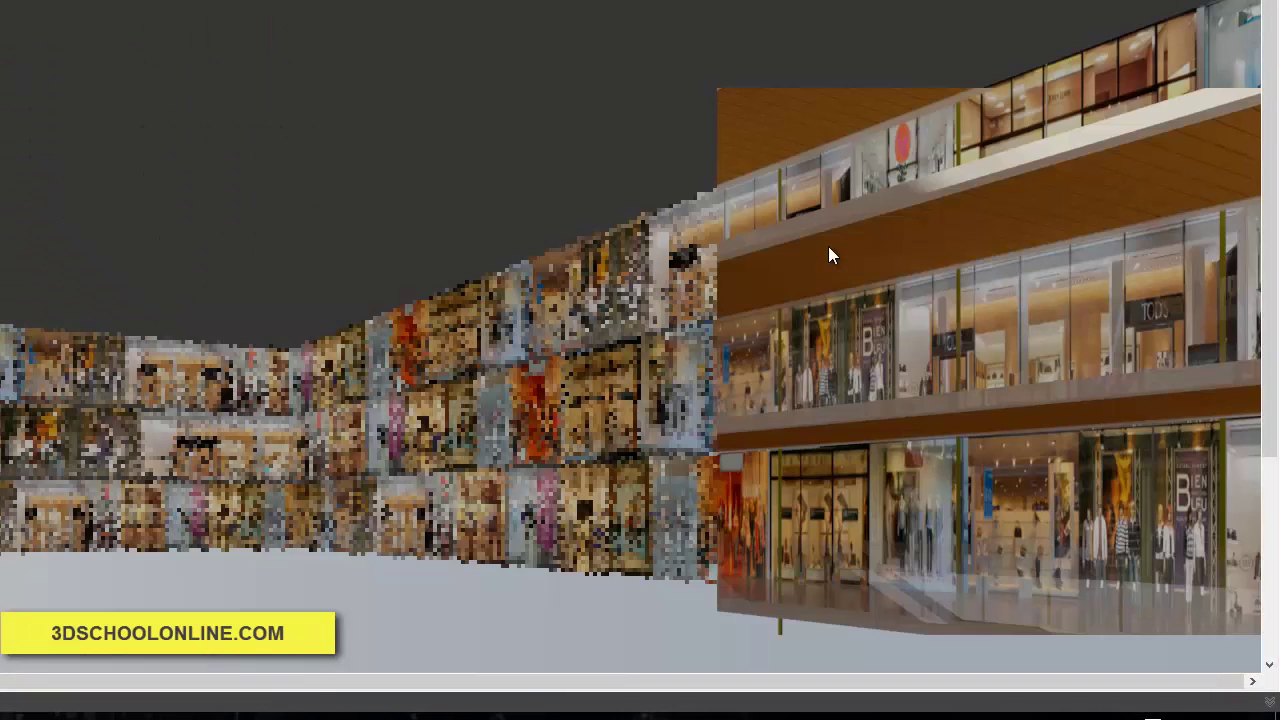